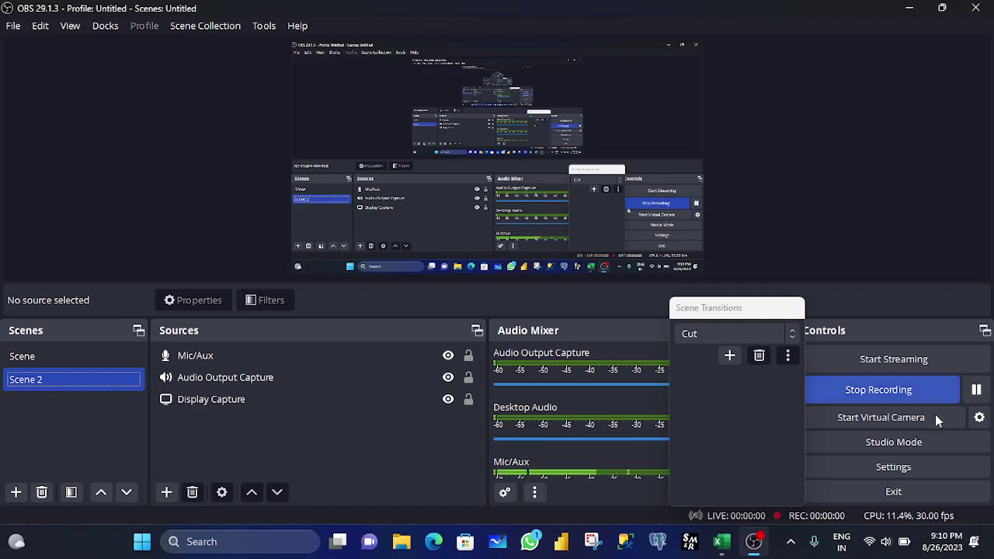
Minimise OBS Studio so the Excel workbook's Data sheet with order records is visible
left_click(909, 10)
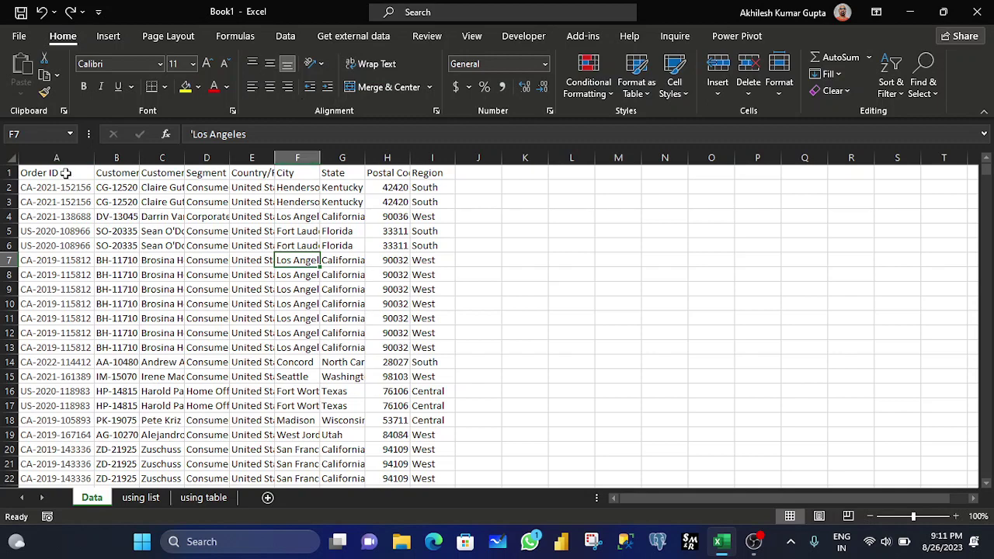
left_click(620, 218)
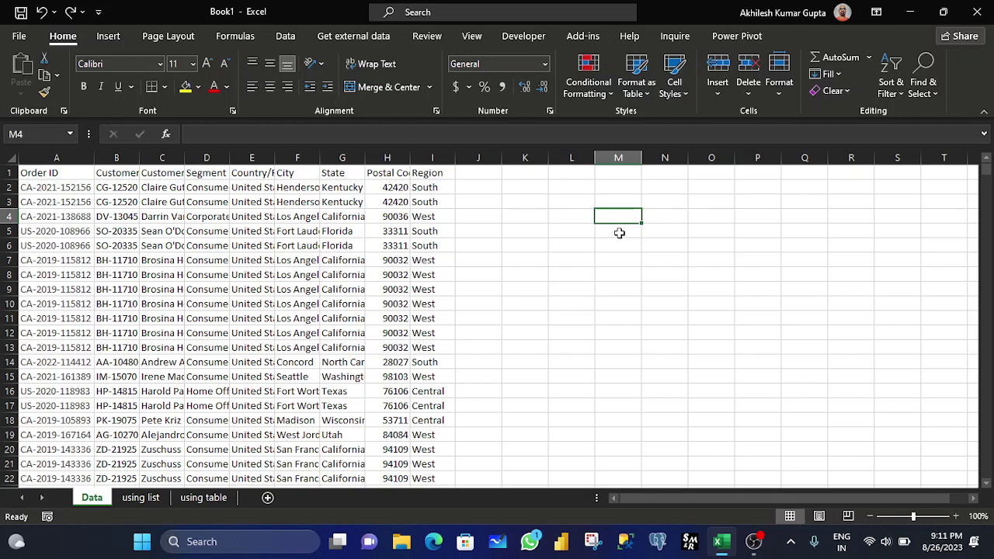
left_click(619, 231)
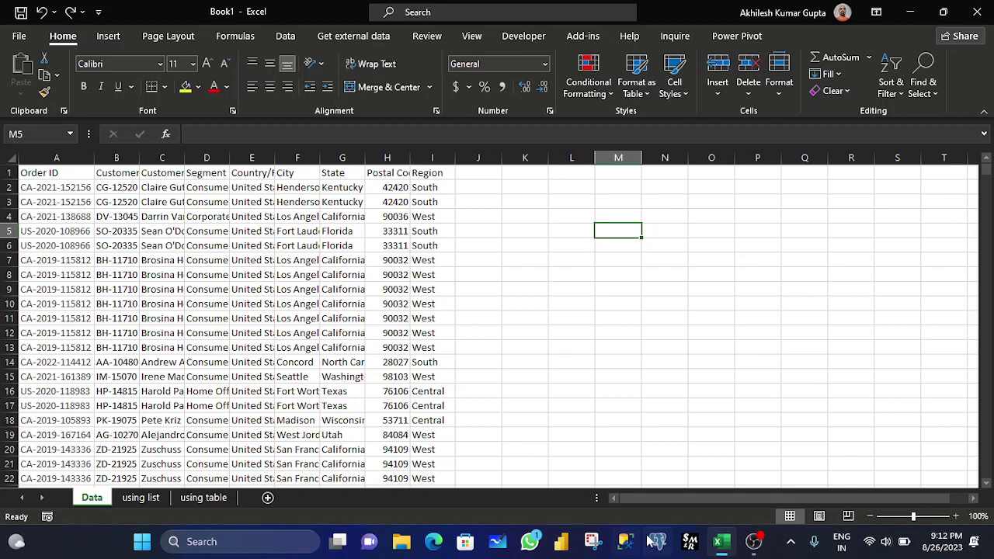
left_click(690, 541)
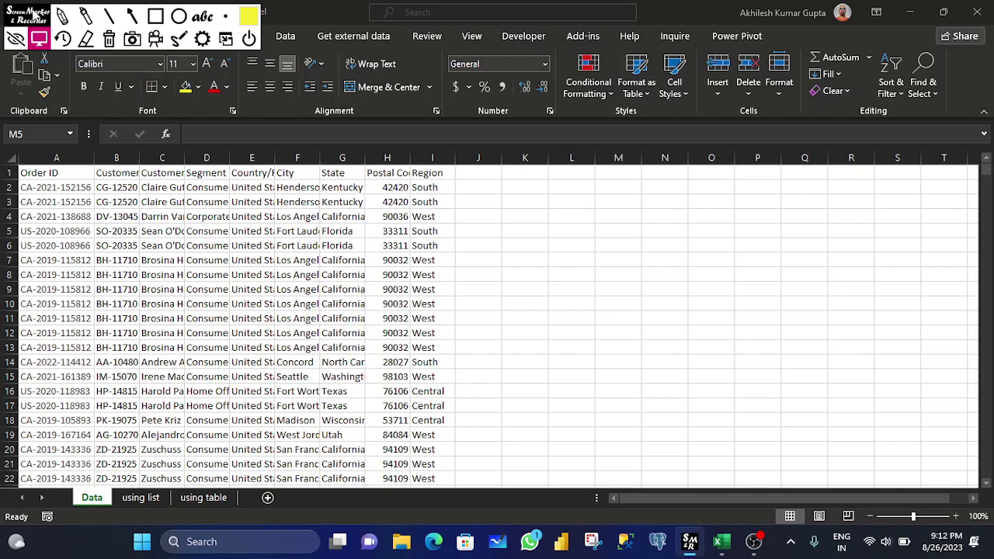
left_click_drag(28, 20, 738, 296)
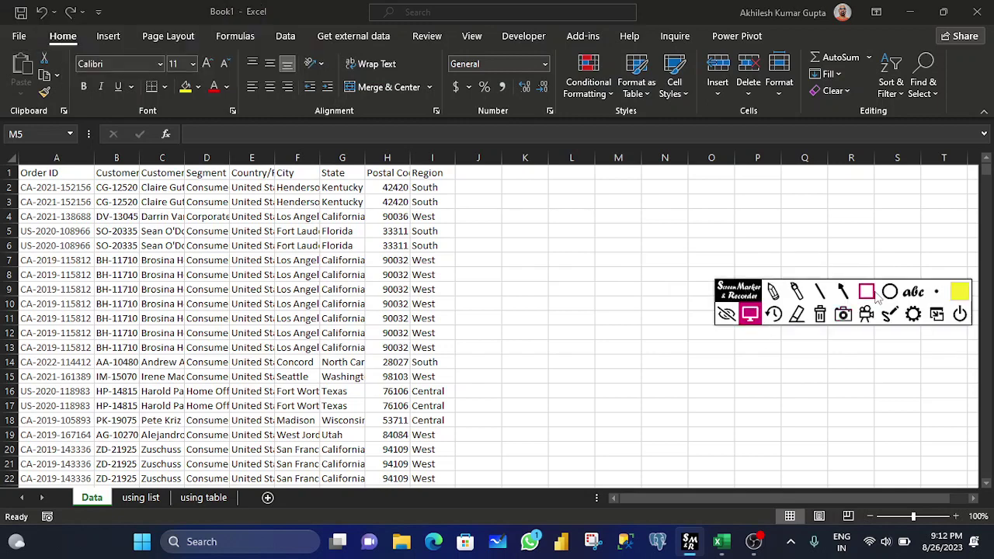
left_click(869, 295)
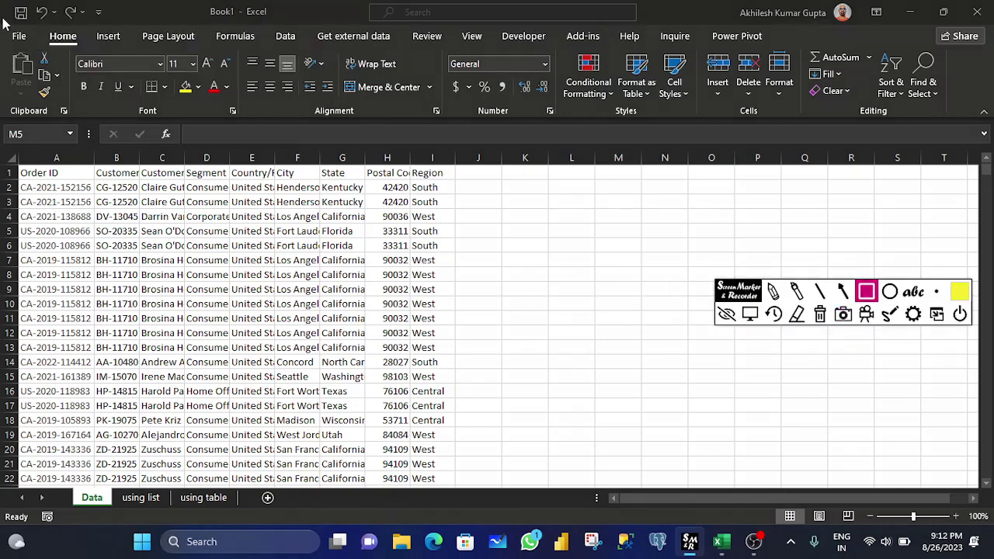
mouse_move(8, 3)
left_mouse_down()
mouse_move(521, 72)
mouse_move(895, 69)
mouse_move(894, 59)
mouse_move(880, 64)
left_mouse_up()
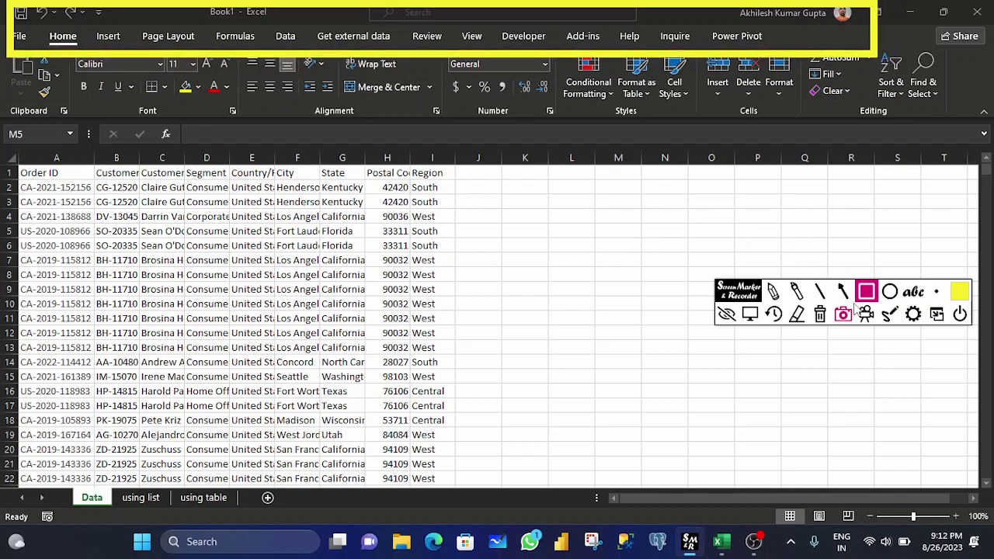
left_click(819, 315)
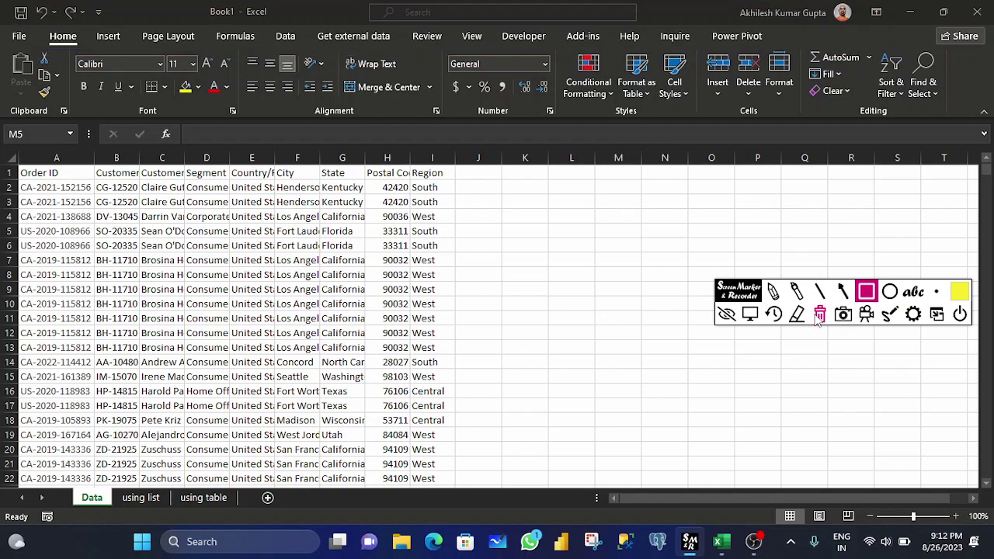
left_click(726, 313)
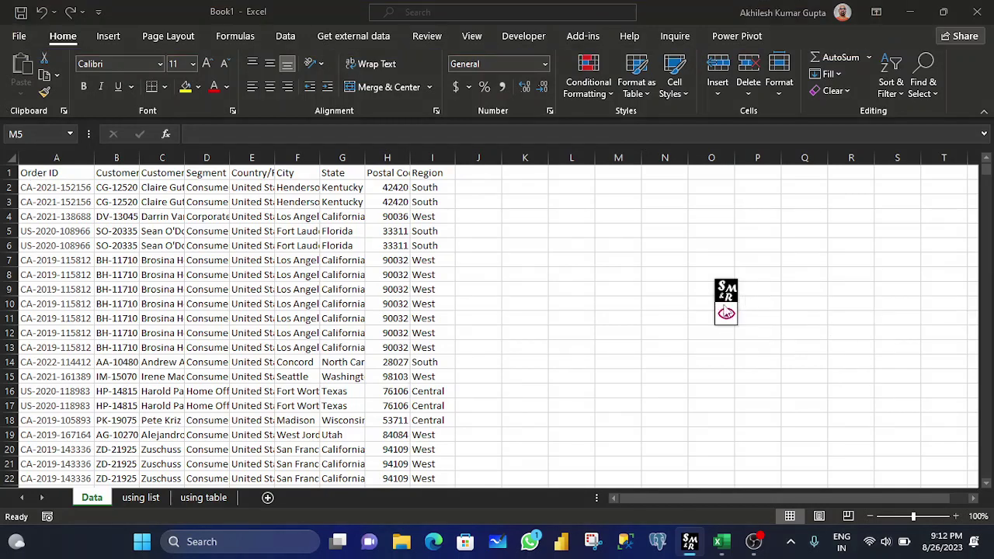
left_click(728, 313)
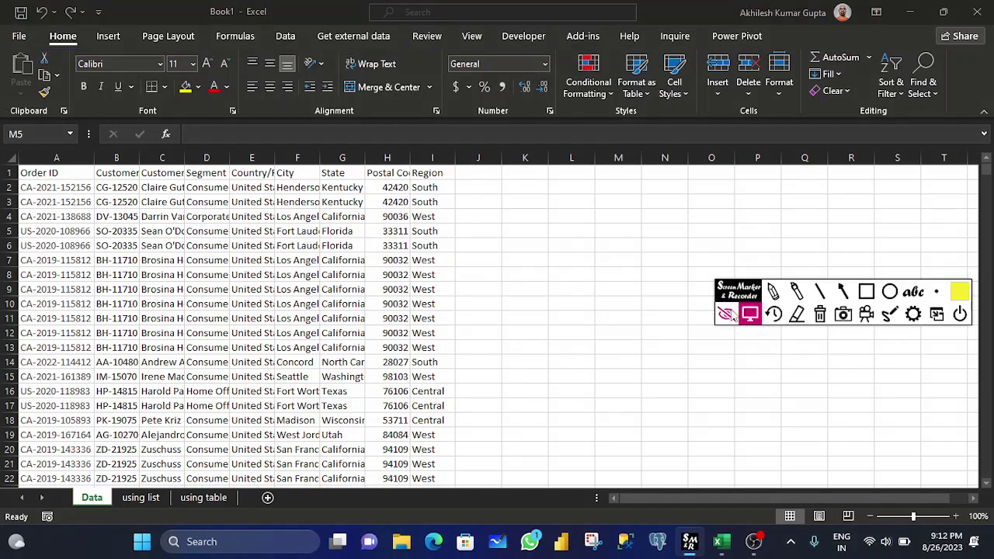
left_click(866, 291)
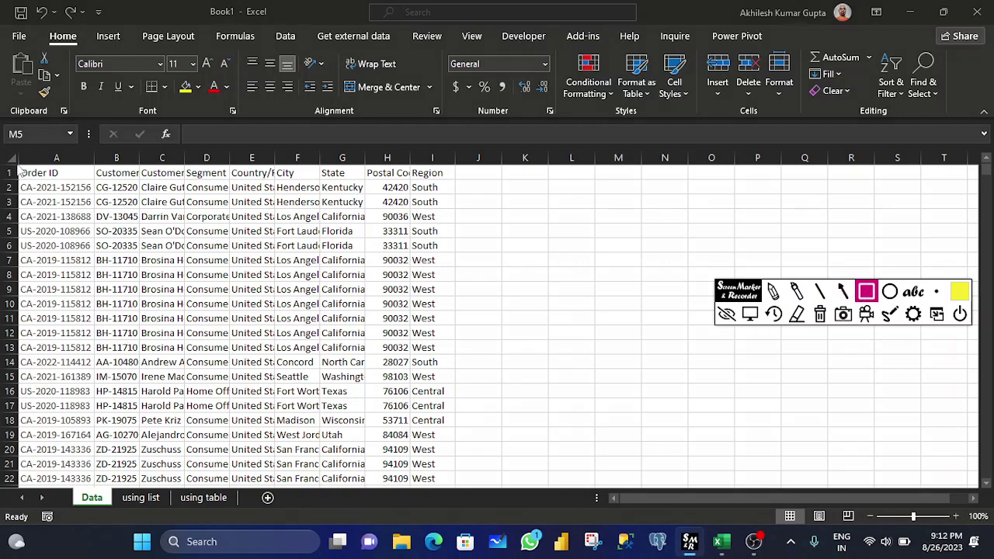
mouse_move(19, 167)
left_mouse_down()
mouse_move(449, 424)
mouse_move(457, 459)
left_mouse_up()
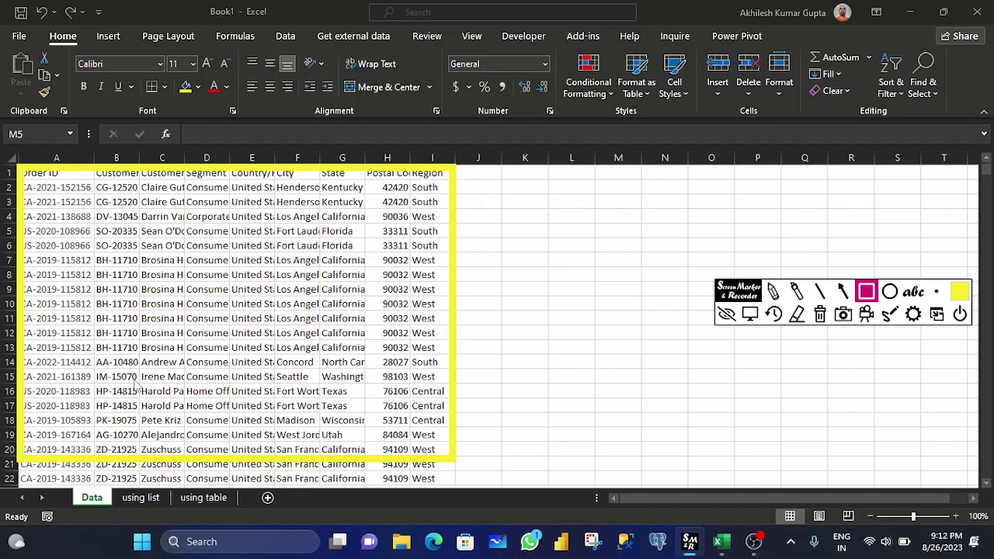
left_click(820, 313)
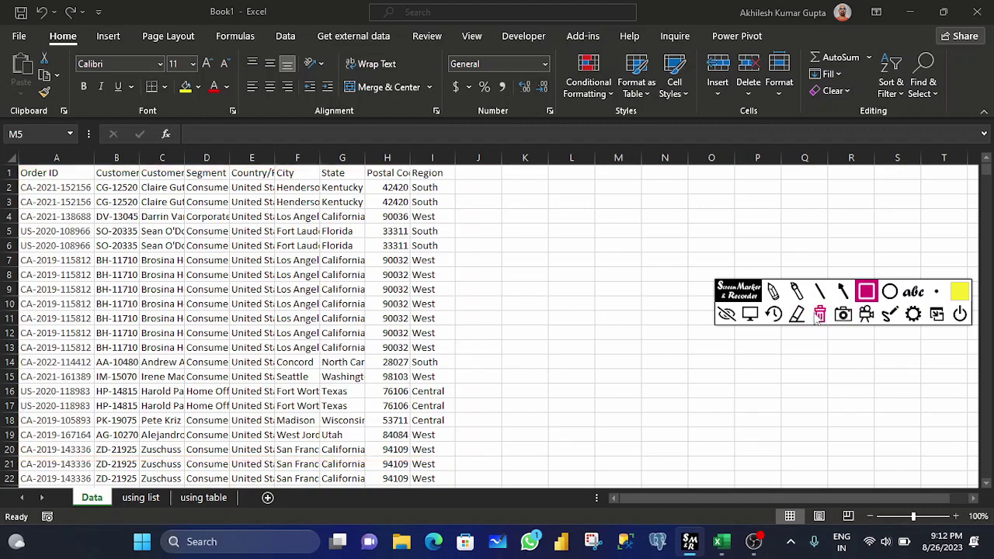
left_click(727, 315)
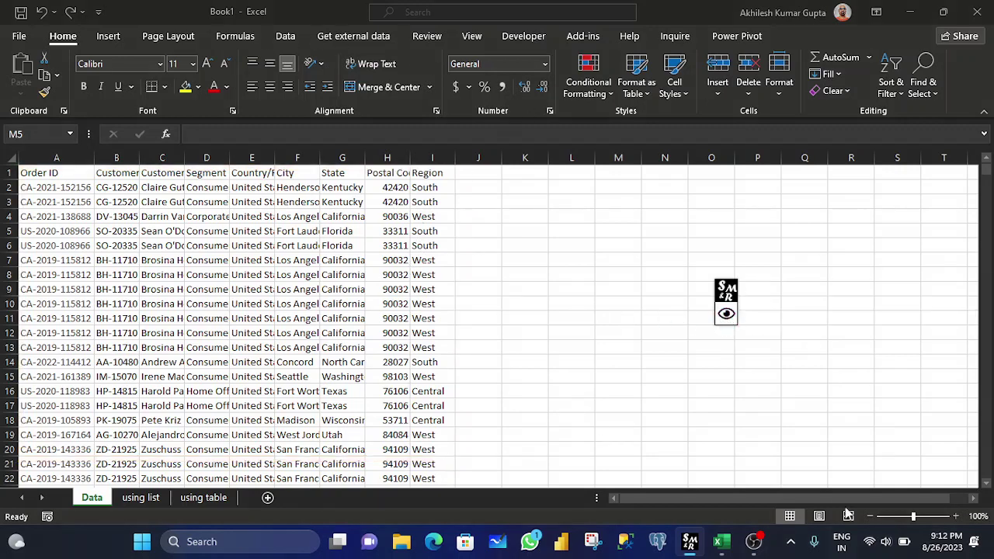
left_click(736, 312)
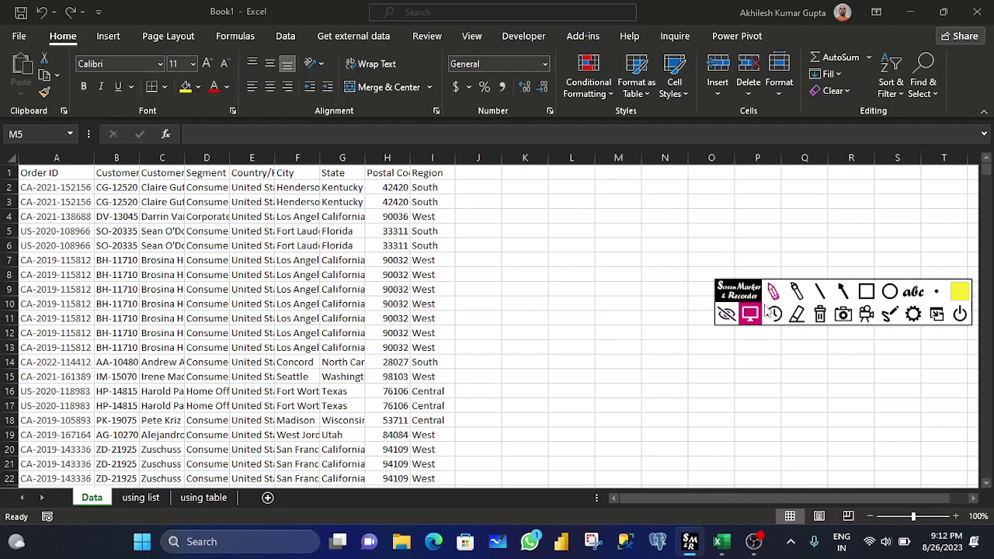
left_click(866, 291)
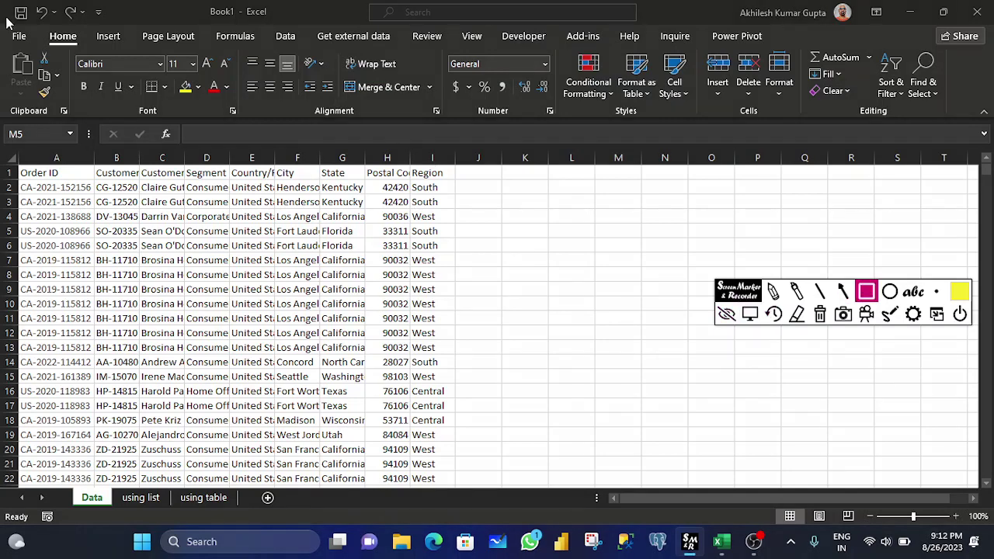
left_click_drag(6, 18, 786, 53)
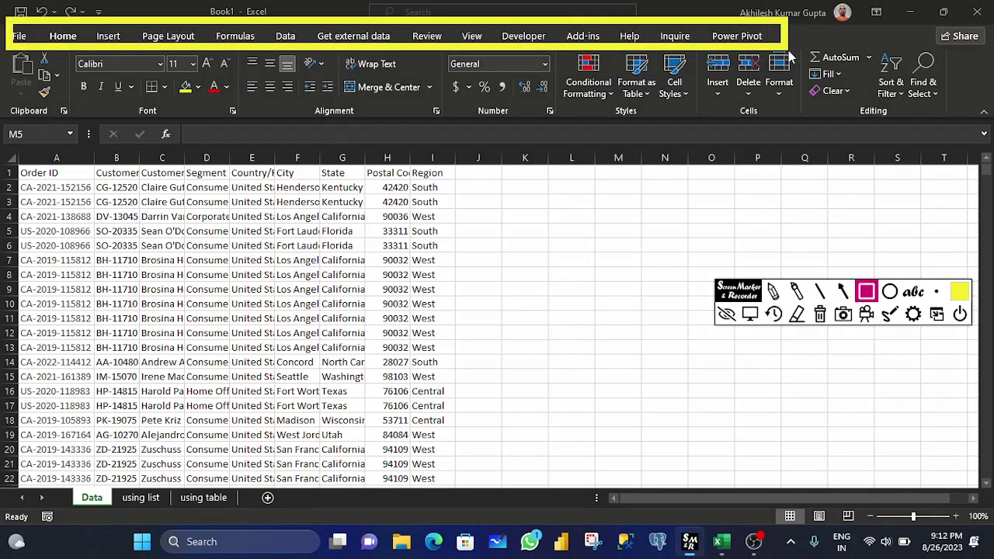
left_click(821, 316)
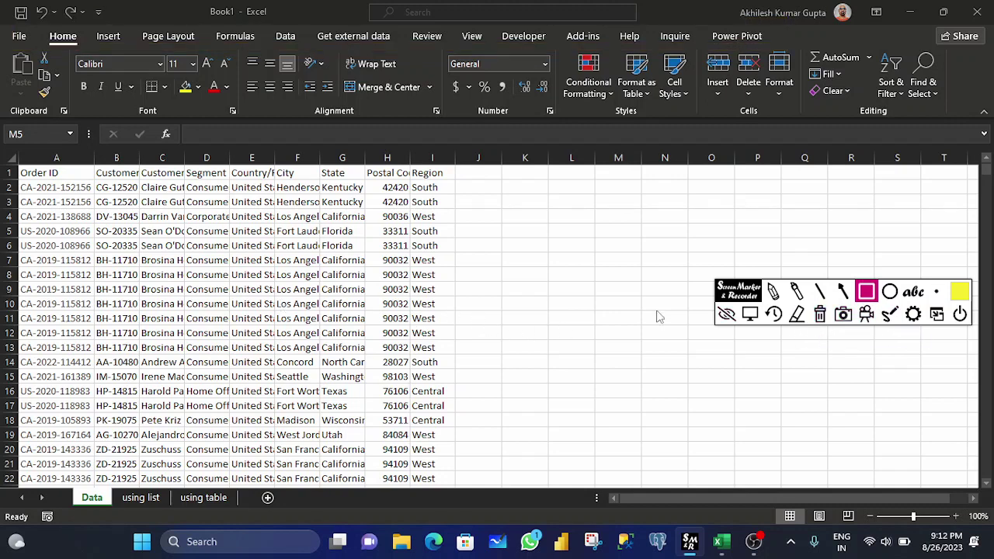
left_click(726, 314)
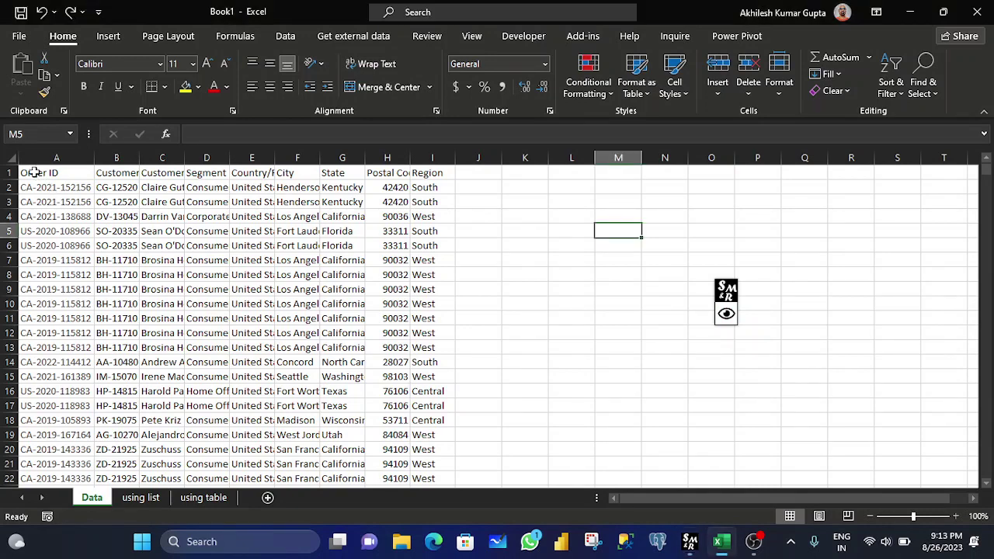
Review the Data sheet's headers and first rows, A1 to I4, including Order ID, State and Region
left_click(36, 172)
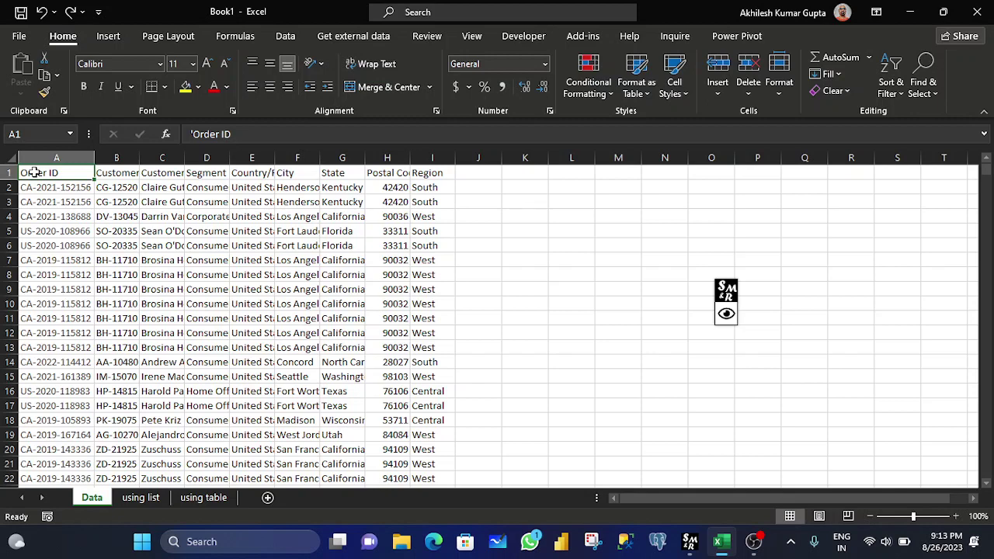
left_click_drag(36, 173, 426, 220)
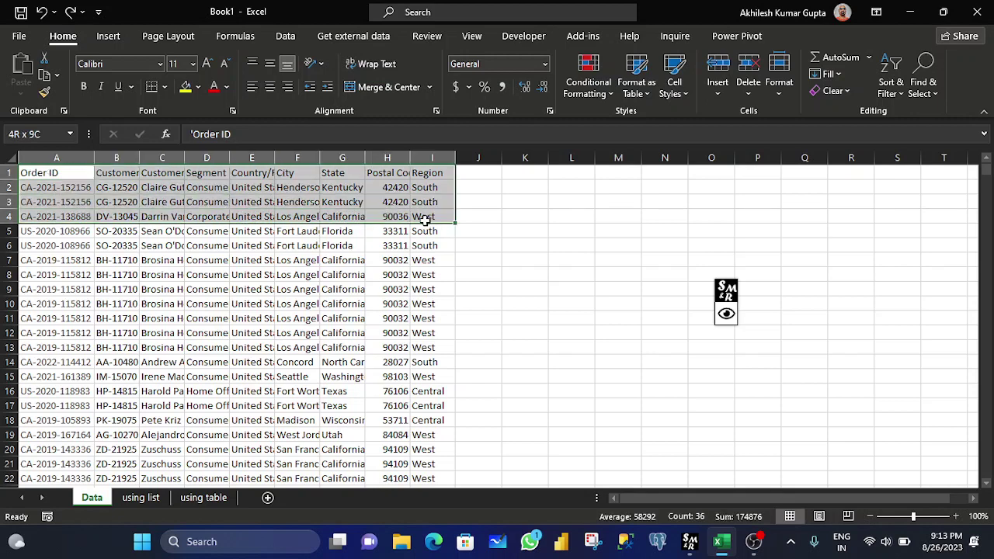
left_click(422, 173)
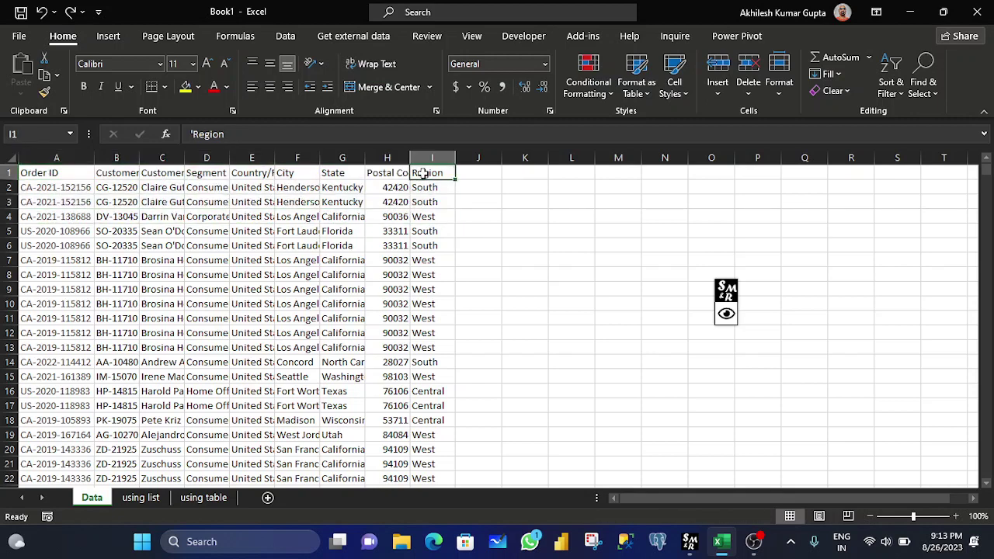
left_click(339, 177)
left_click(38, 175)
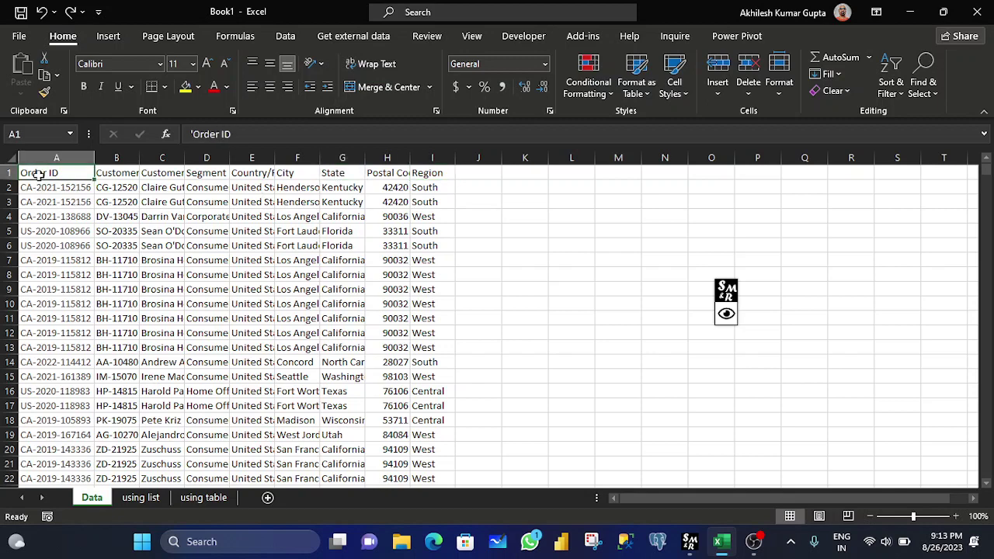
Convert the order data $A$1:$I$9995 into a table with its first row as headers
left_click(147, 246)
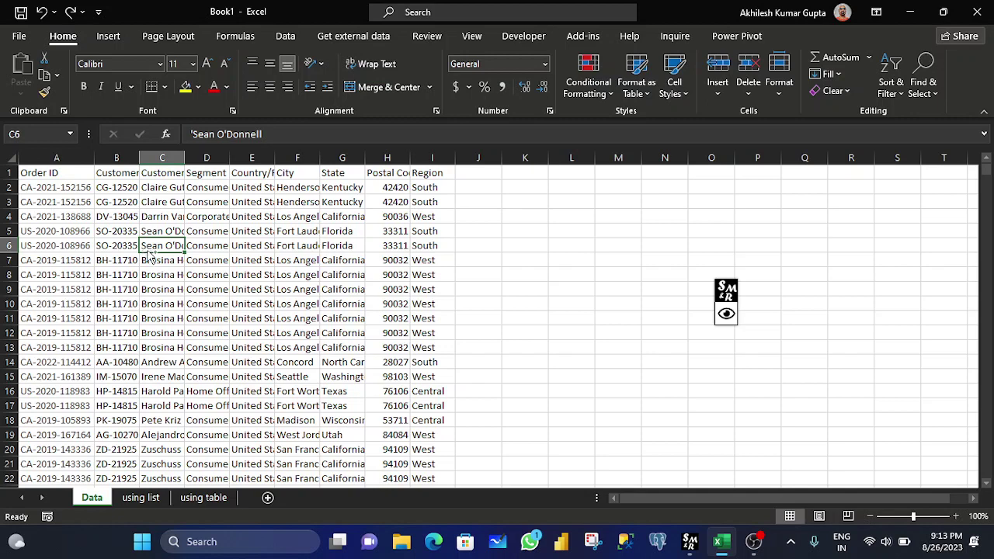
key("ctrl+t")
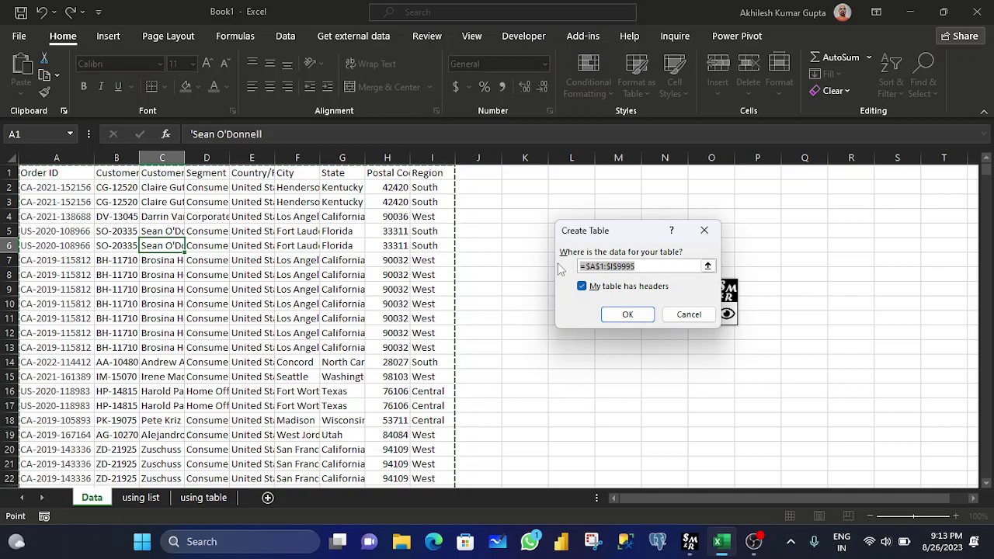
key("End")
left_click_drag(595, 266, 641, 262)
left_click(627, 316)
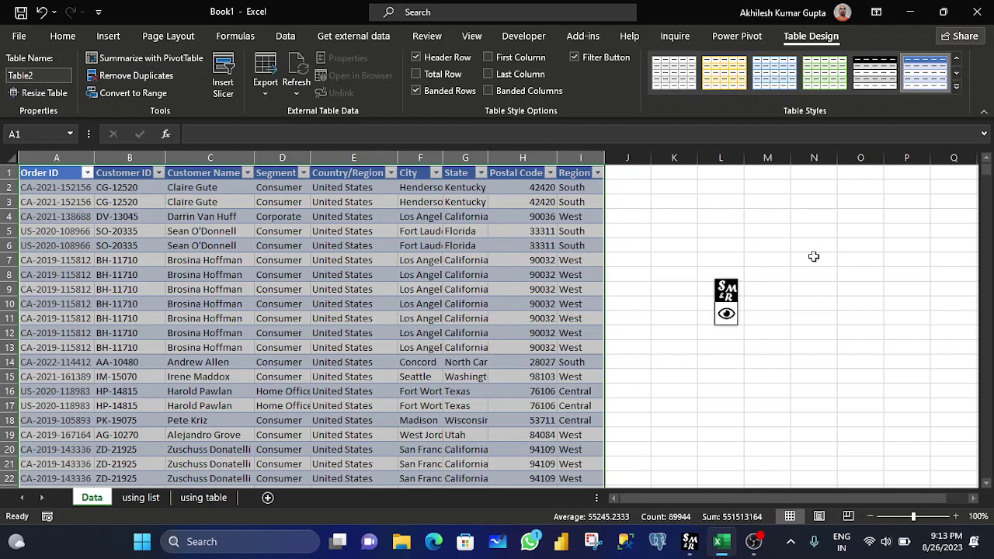
Outline the row of ribbon tabs with a yellow rectangle annotation
left_click(726, 313)
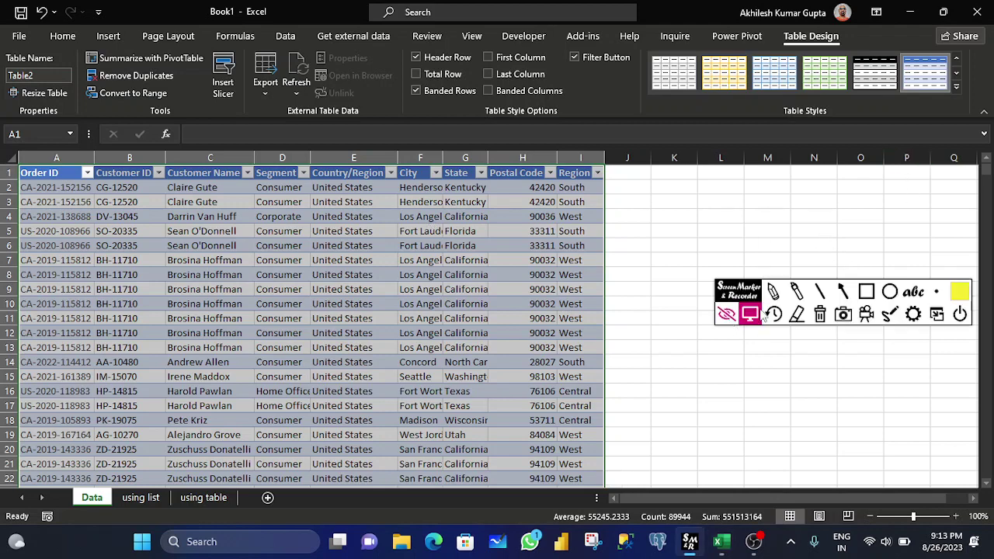
left_click(866, 292)
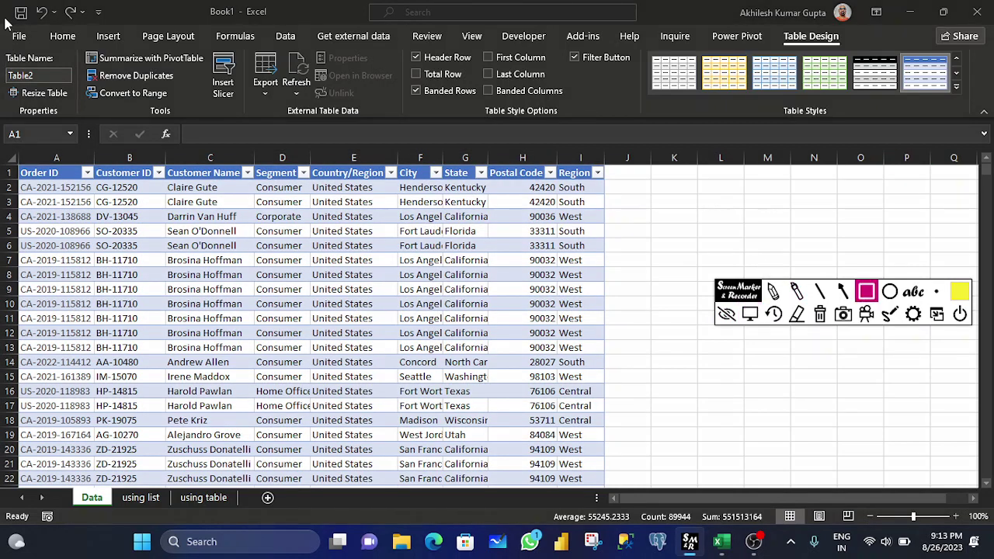
left_click(960, 295)
left_click(897, 299)
left_click(936, 292)
left_click_drag(6, 19, 852, 53)
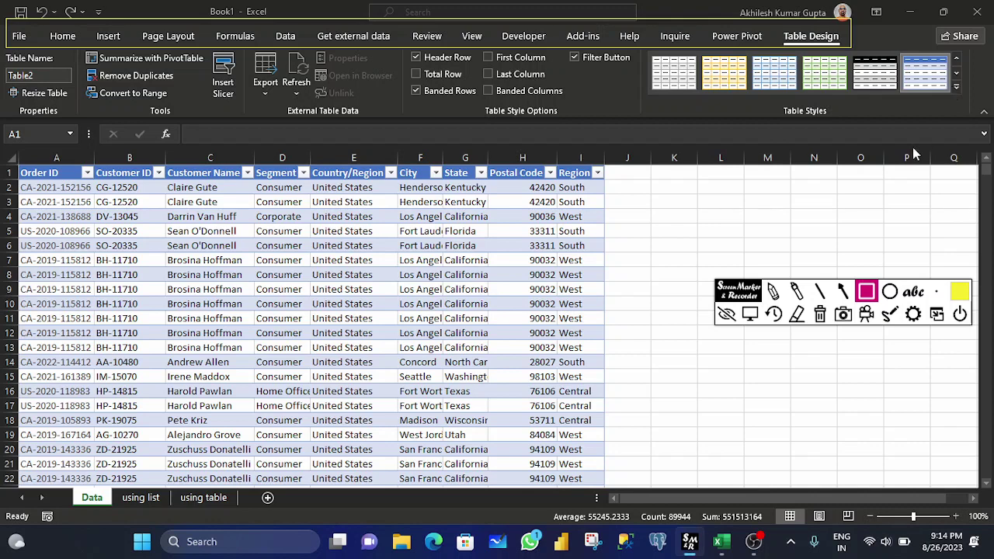
Apply the plainest Light table style to Table2 and deselect to view it
left_click(726, 313)
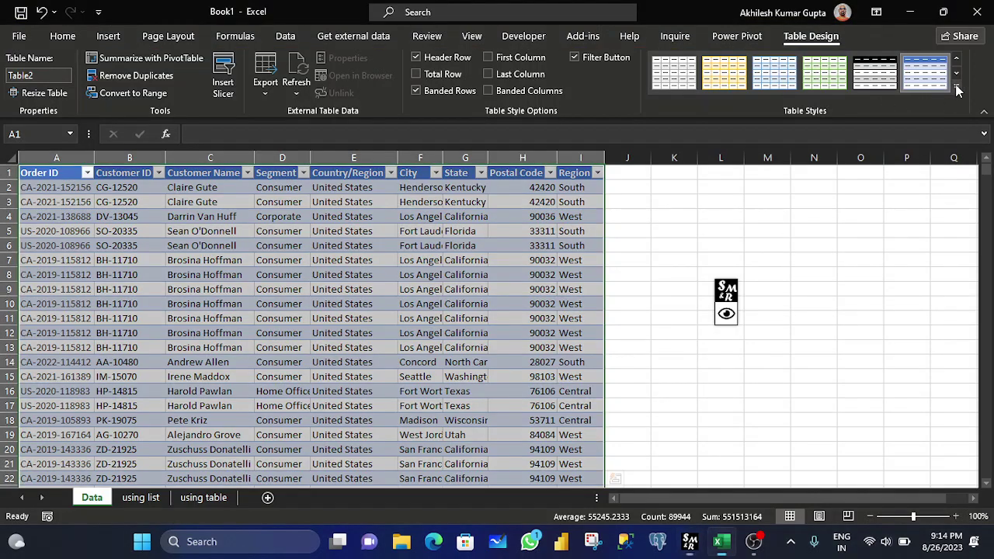
left_click(956, 90)
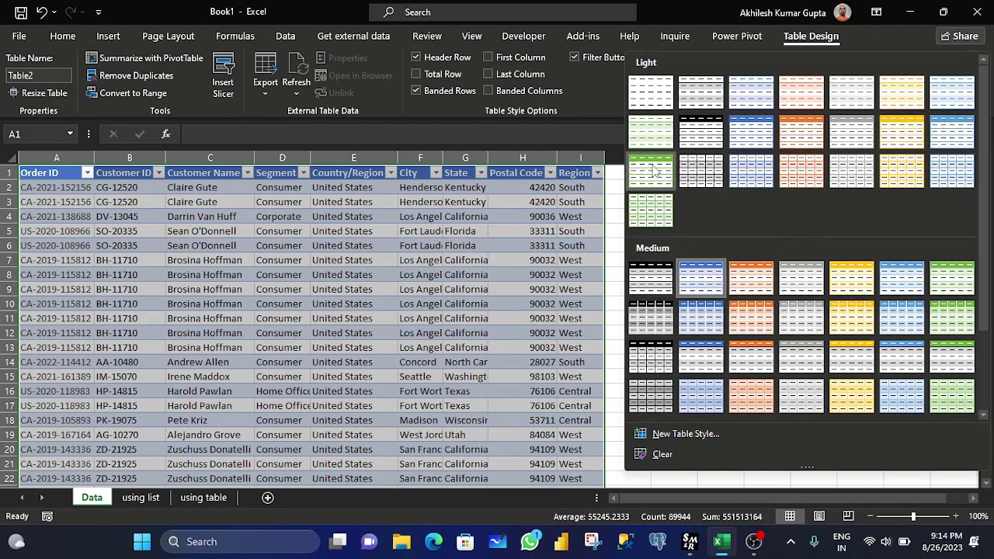
left_click(654, 95)
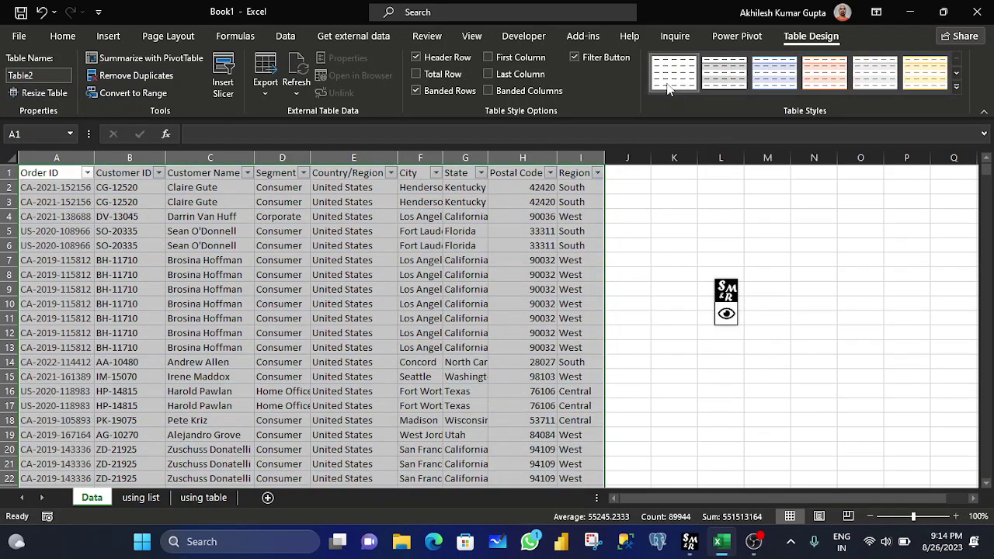
left_click(342, 305)
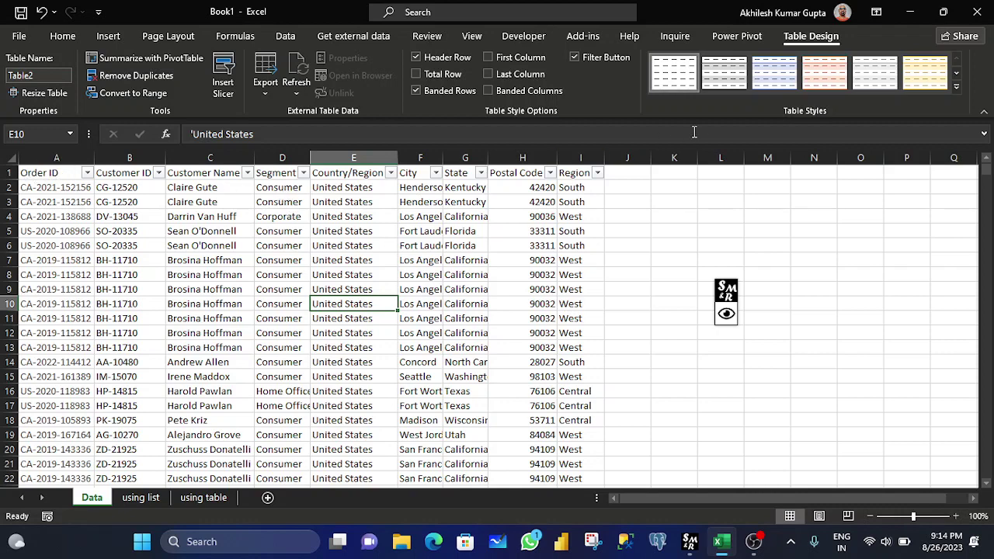
Try a blue Light table style, then undo the table back to a plain range
left_click(956, 90)
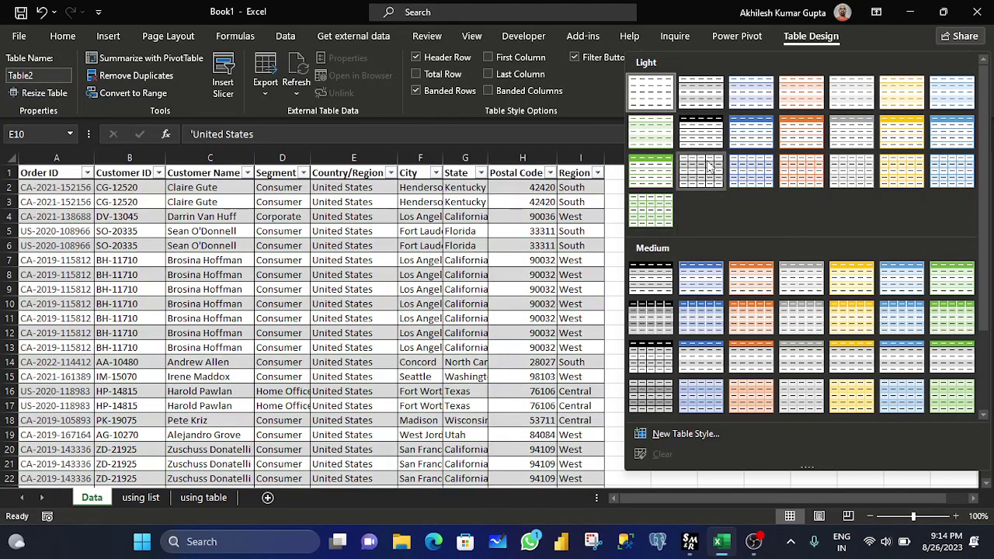
left_click(741, 135)
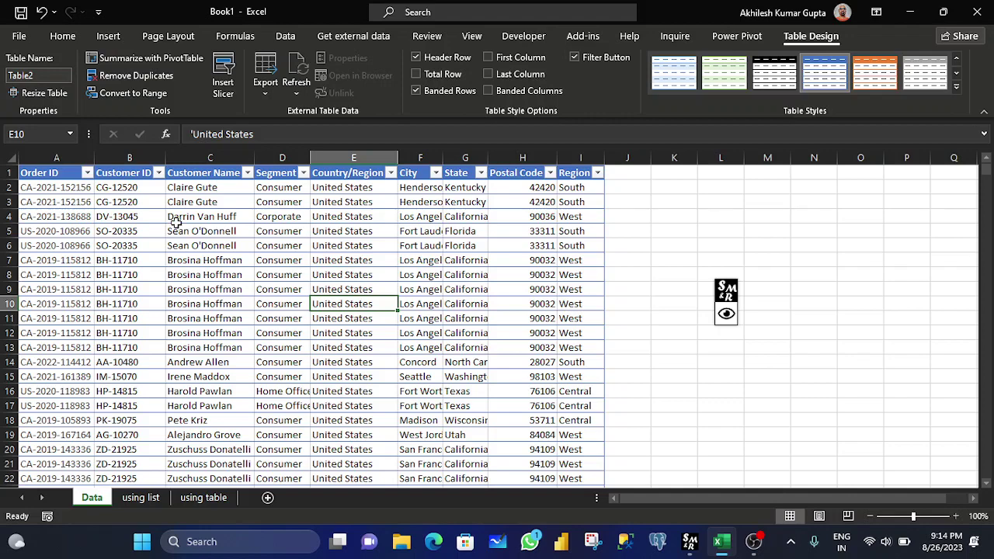
key("ctrl+z")
key("ctrl+z")
key("ctrl+z")
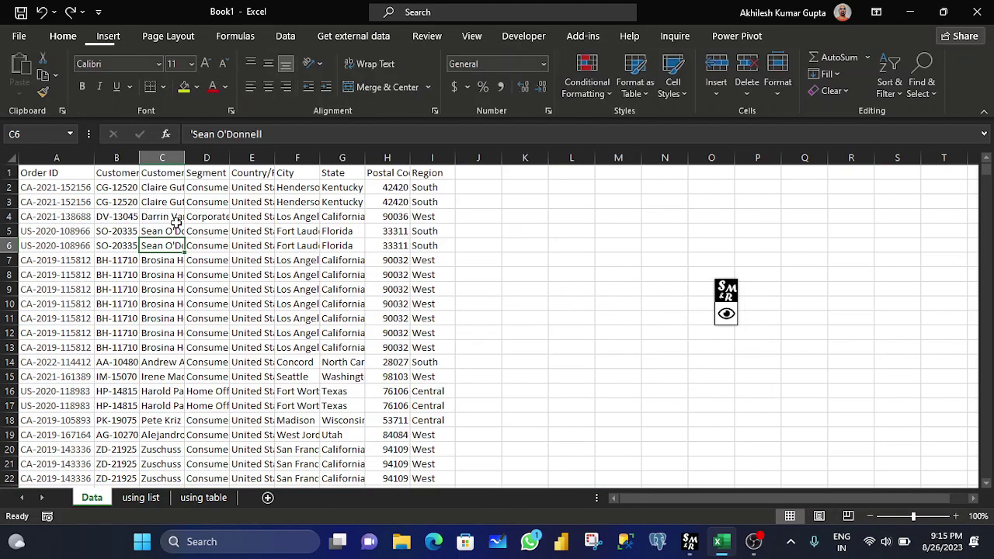
left_click(726, 318)
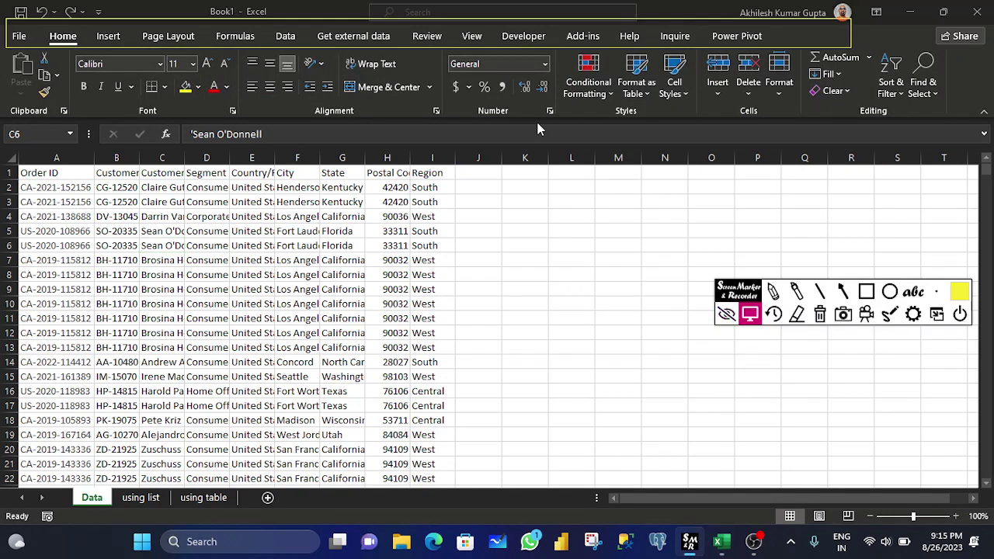
left_click(726, 313)
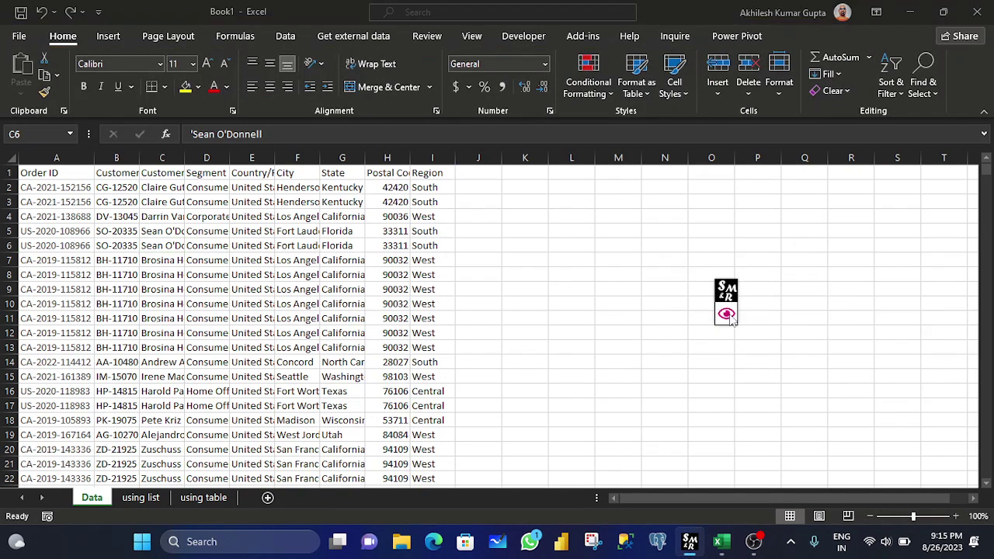
left_click(58, 170)
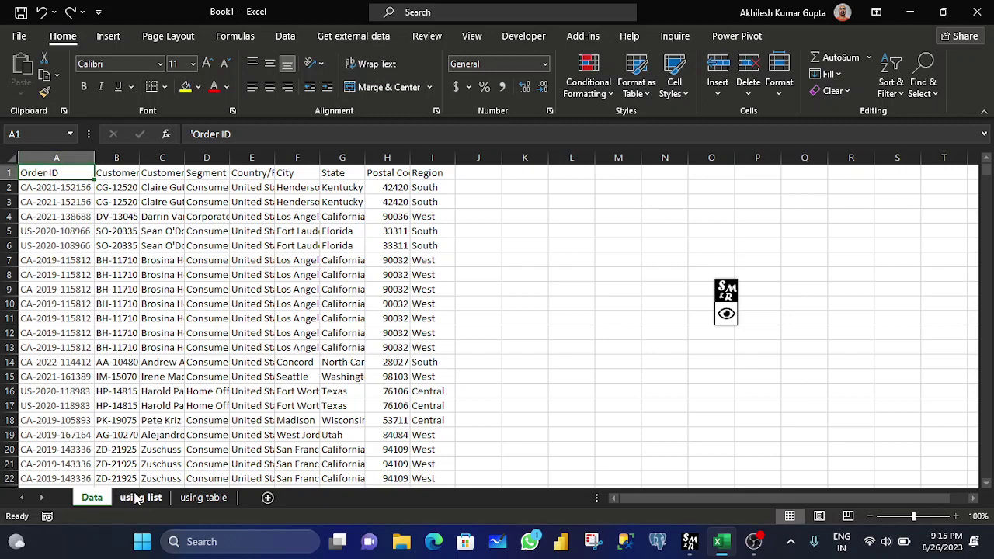
Compare the 'using list' and 'using table' sheets, finishing on 'using table' with A1 selected
left_click(138, 498)
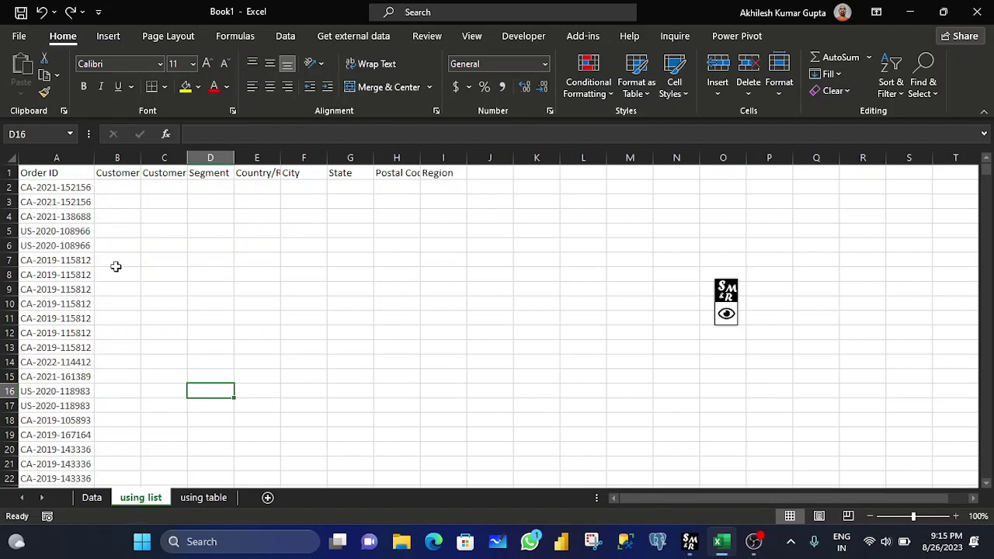
left_click(111, 189)
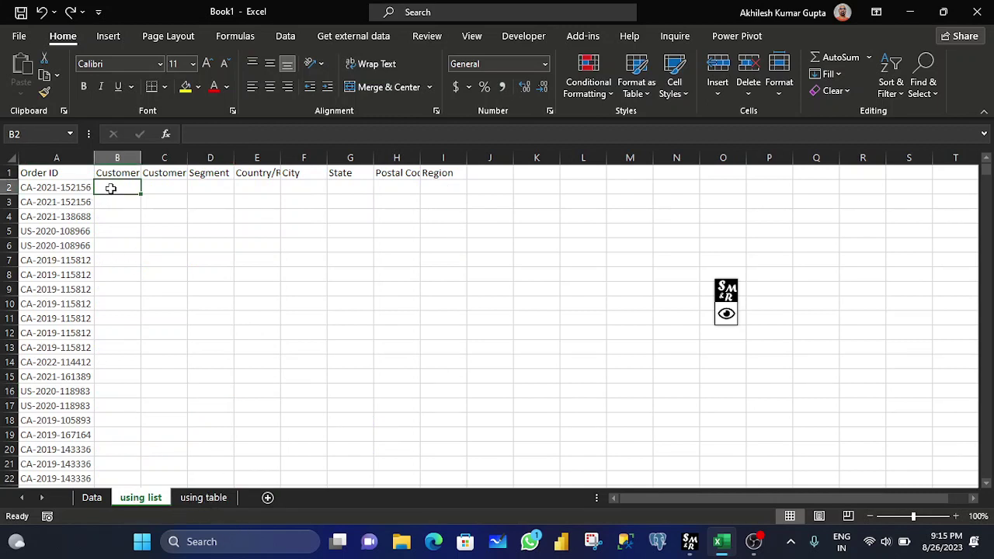
left_click(200, 501)
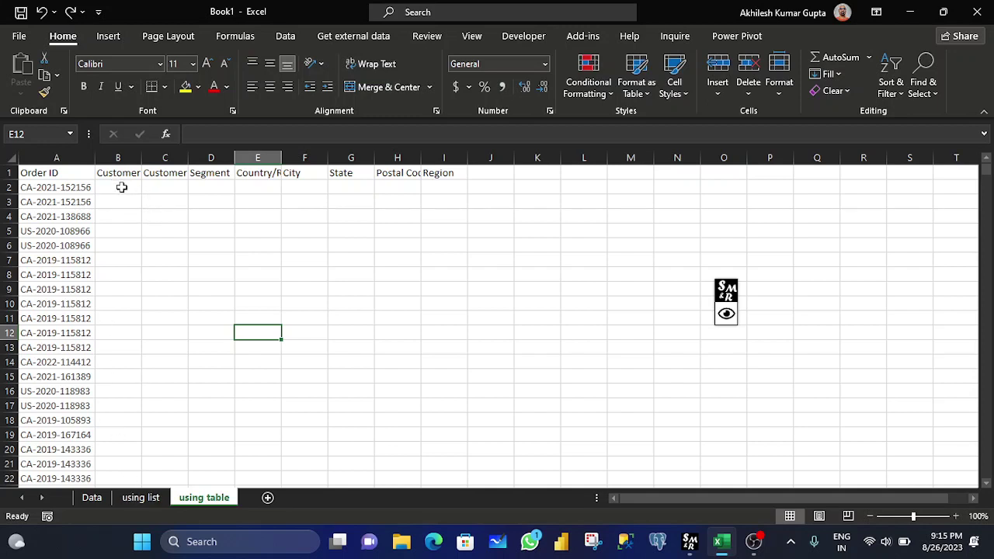
left_click(66, 177)
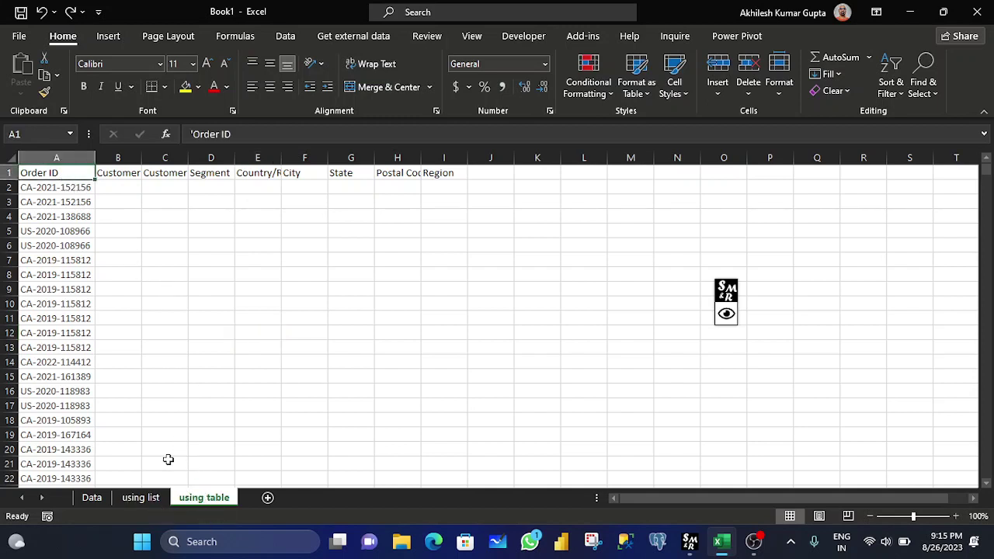
left_click(141, 498)
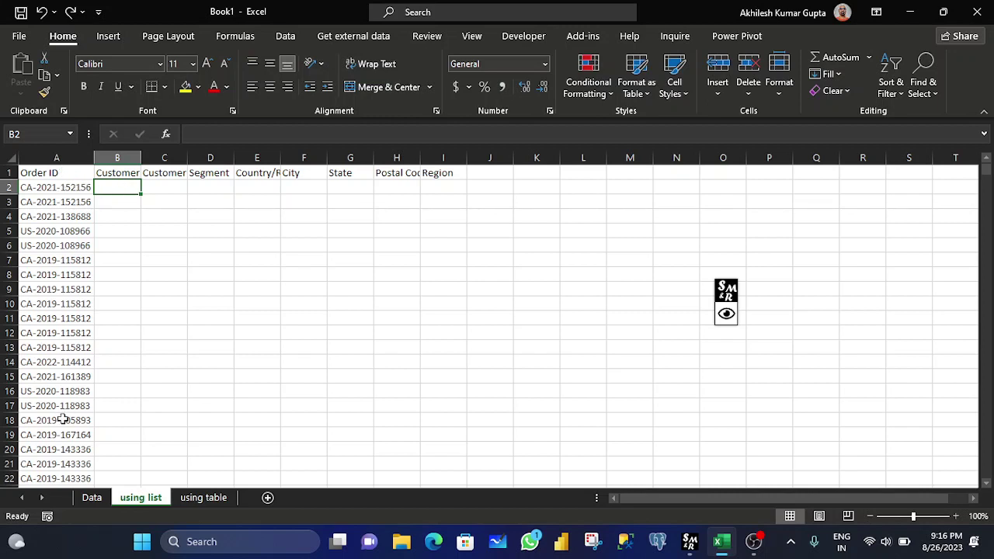
left_click(195, 499)
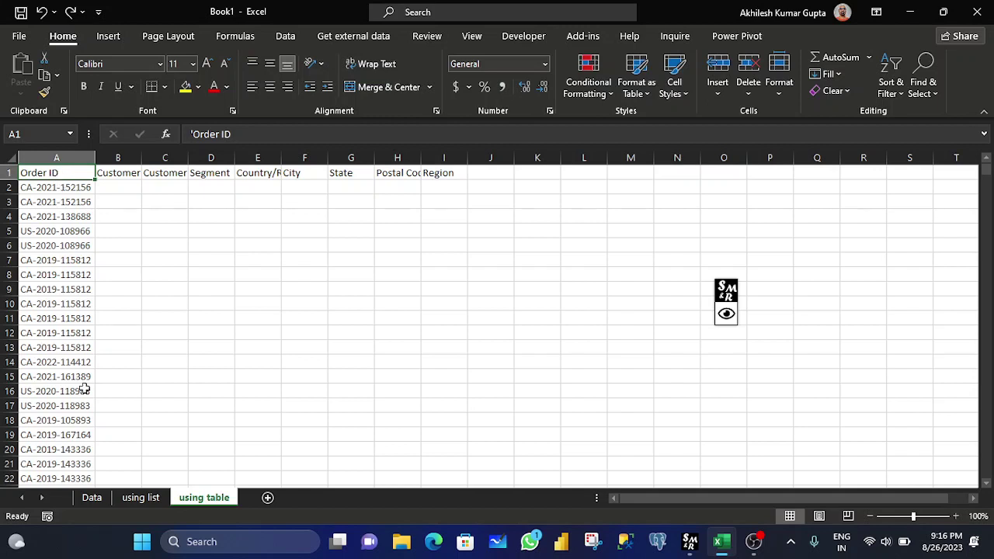
left_click(147, 500)
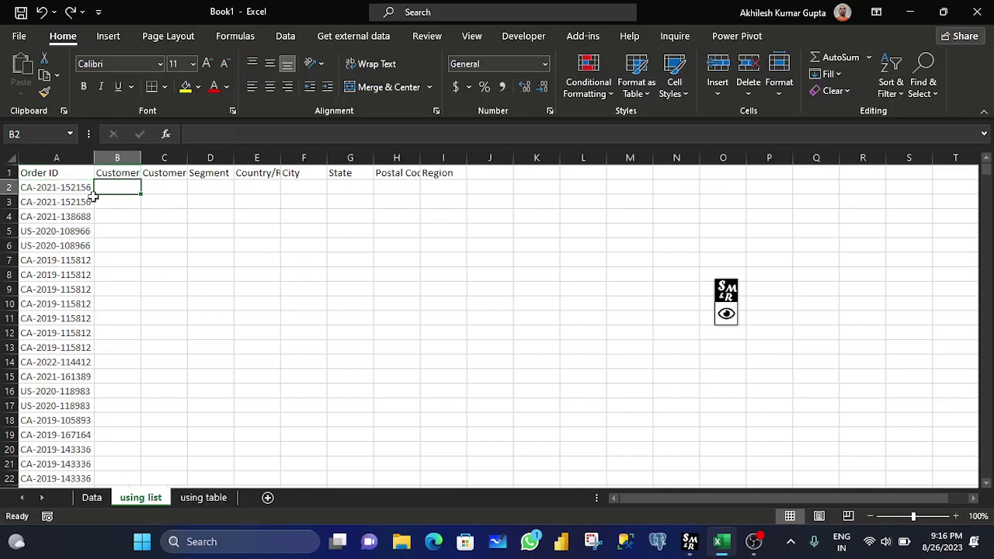
left_click(215, 502)
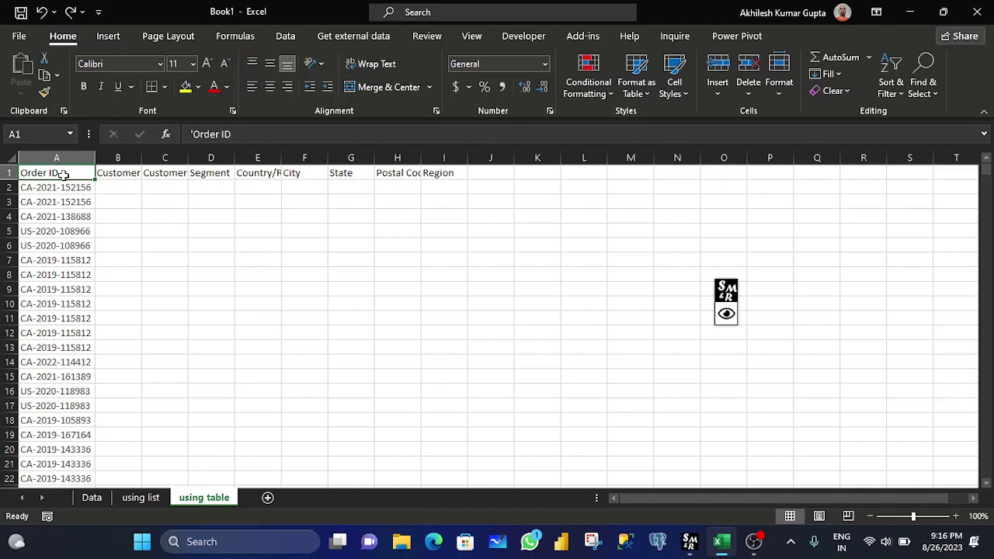
Make the 'using table' data a headed table with Ctrl+T, then return to 'using list'
key("ctrl+t")
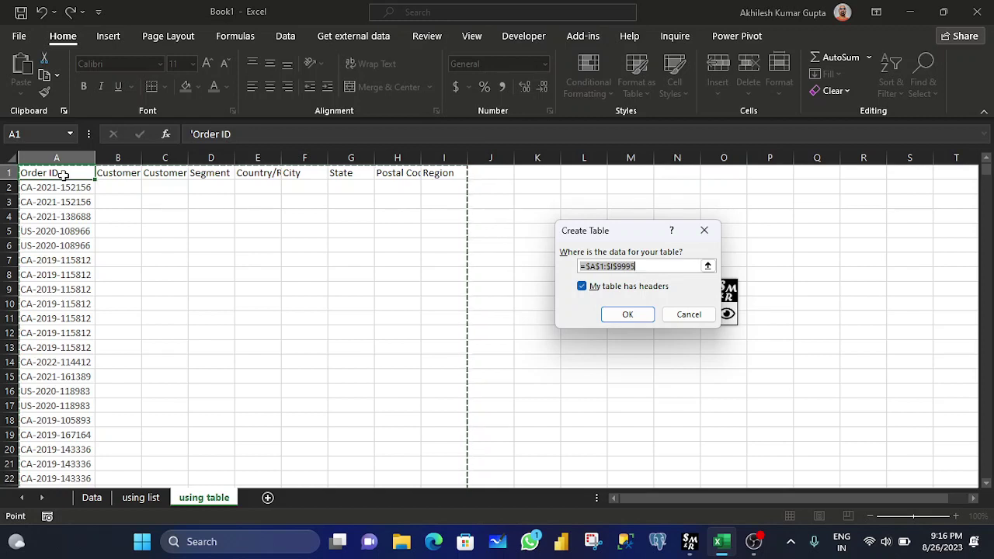
key("Return")
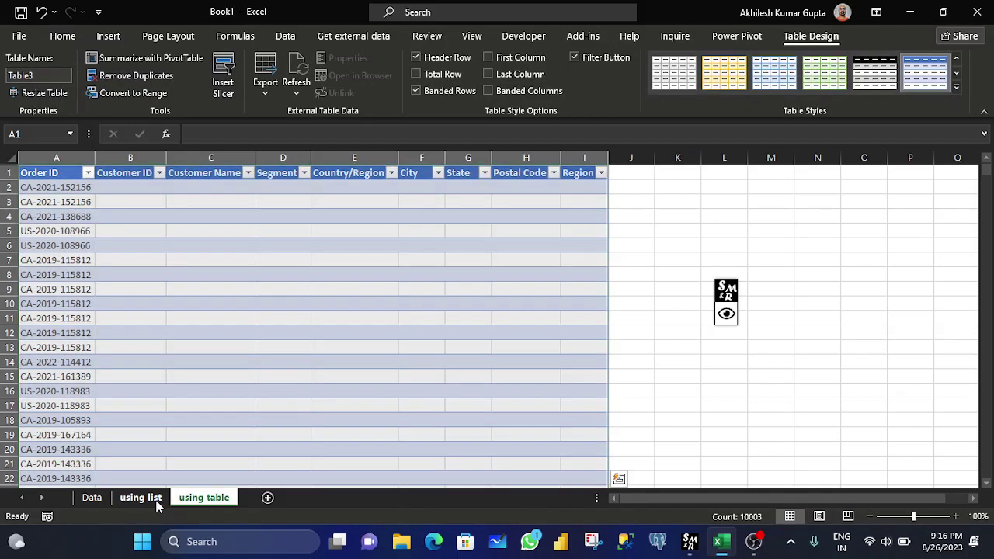
left_click(141, 498)
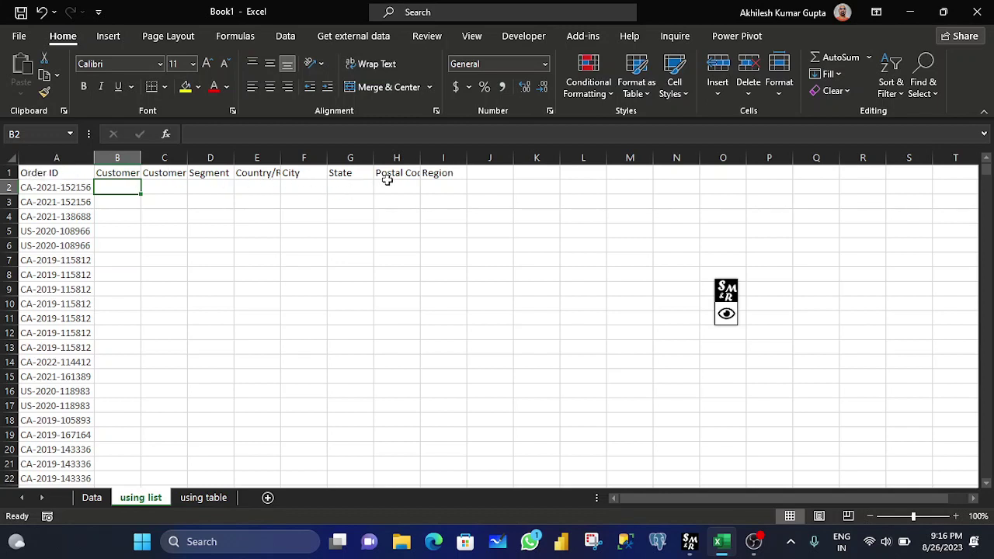
Give Table3 on 'using table' a gold Medium table style, then return to 'using list'
left_click(227, 497)
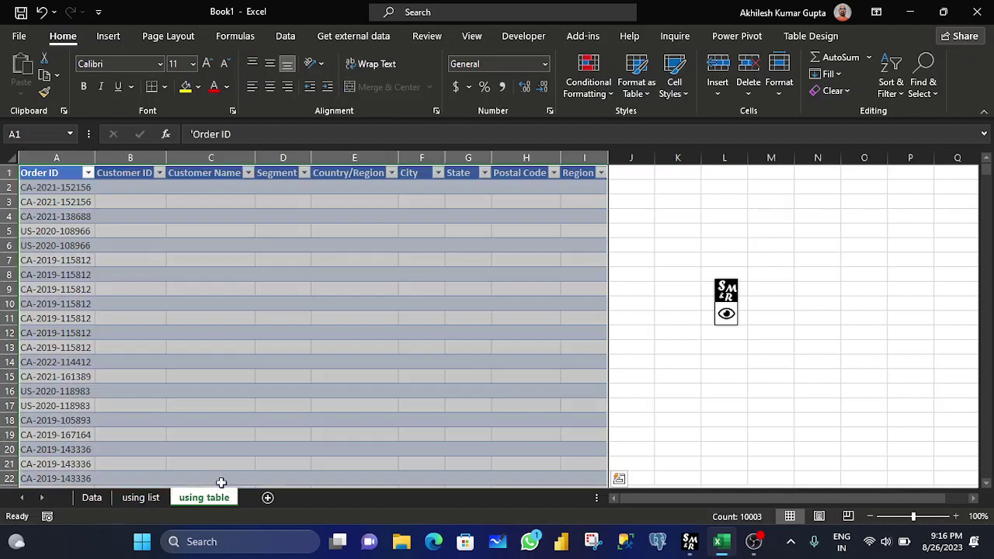
left_click(43, 173)
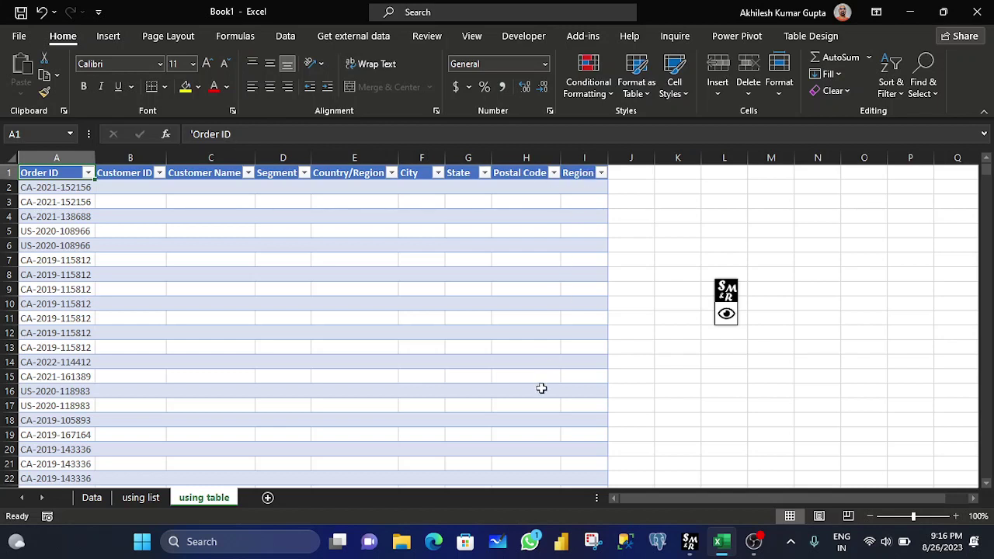
left_click(548, 187)
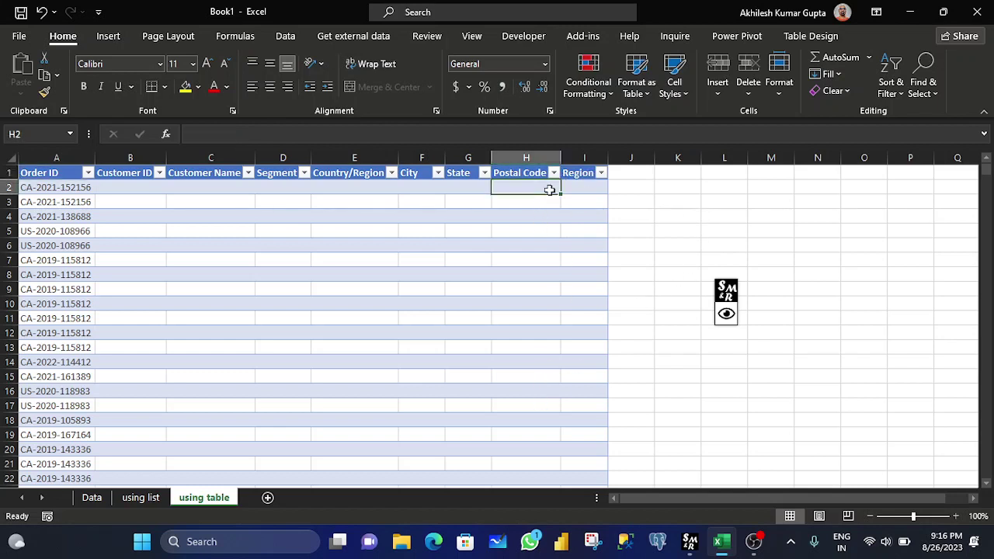
left_click(812, 37)
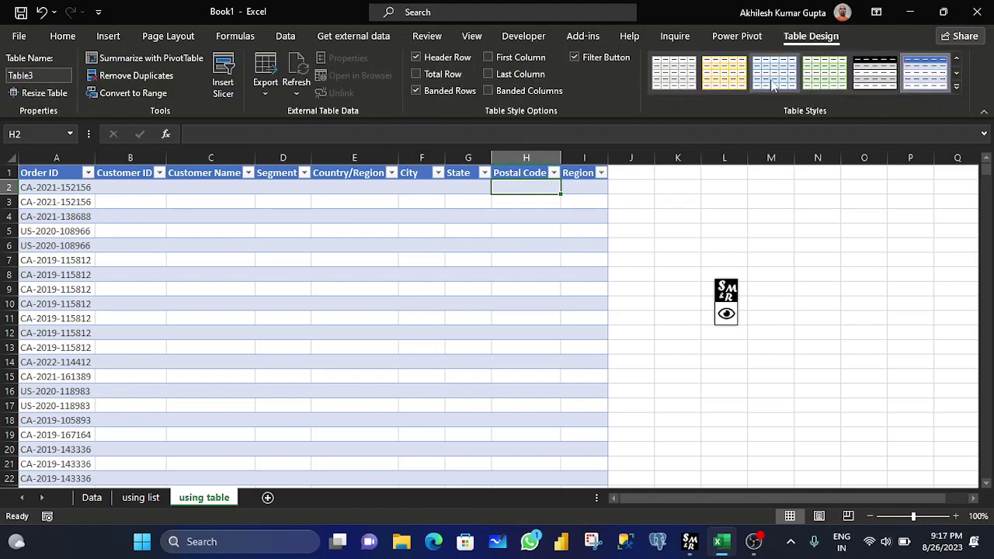
left_click(957, 92)
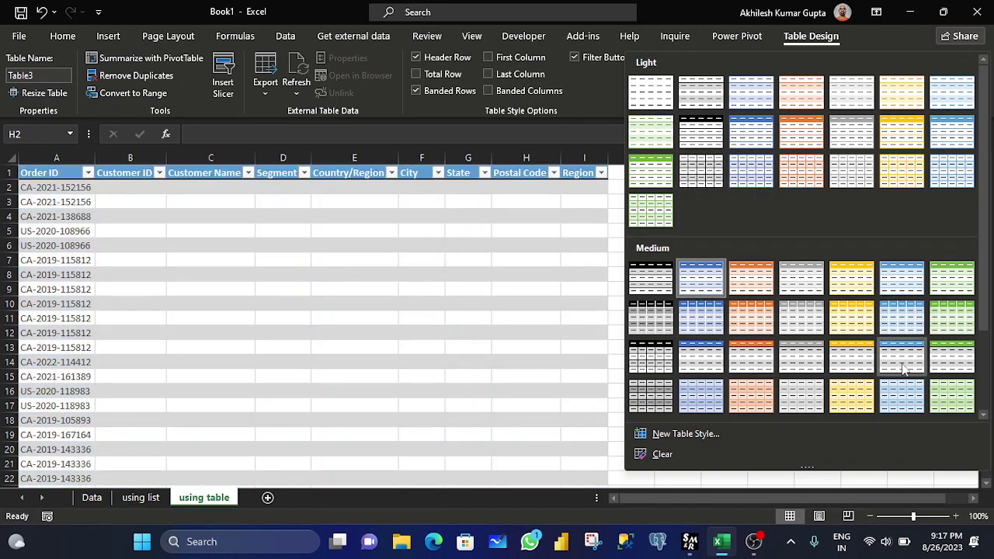
left_click(855, 359)
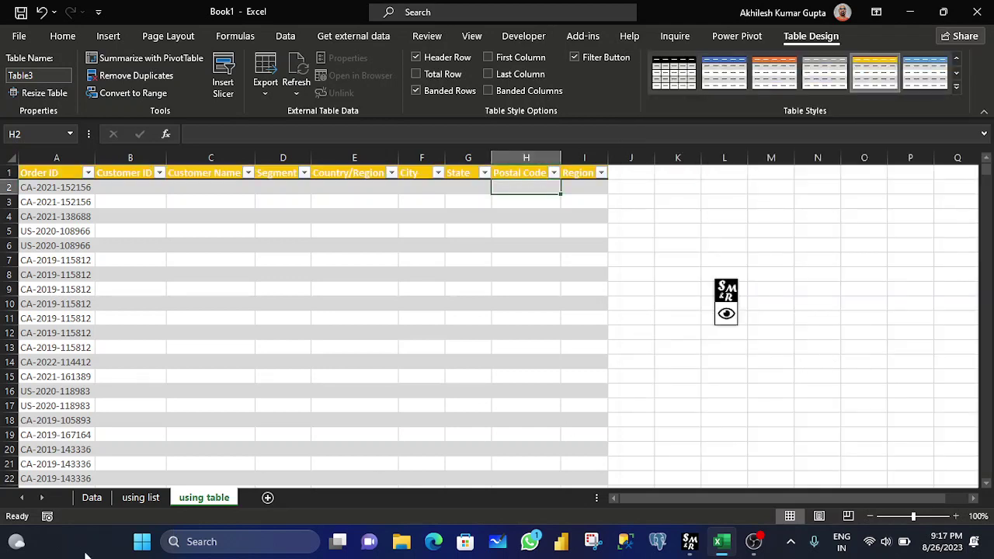
left_click(134, 499)
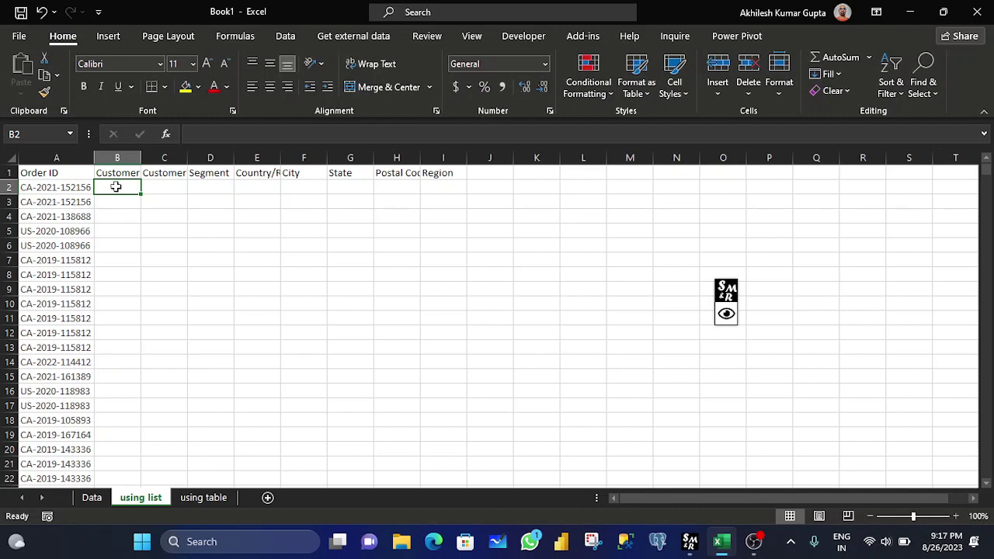
Compare the Order IDs in A2:A5 with the Data sheet's Customer ID column
left_click_drag(73, 187, 68, 237)
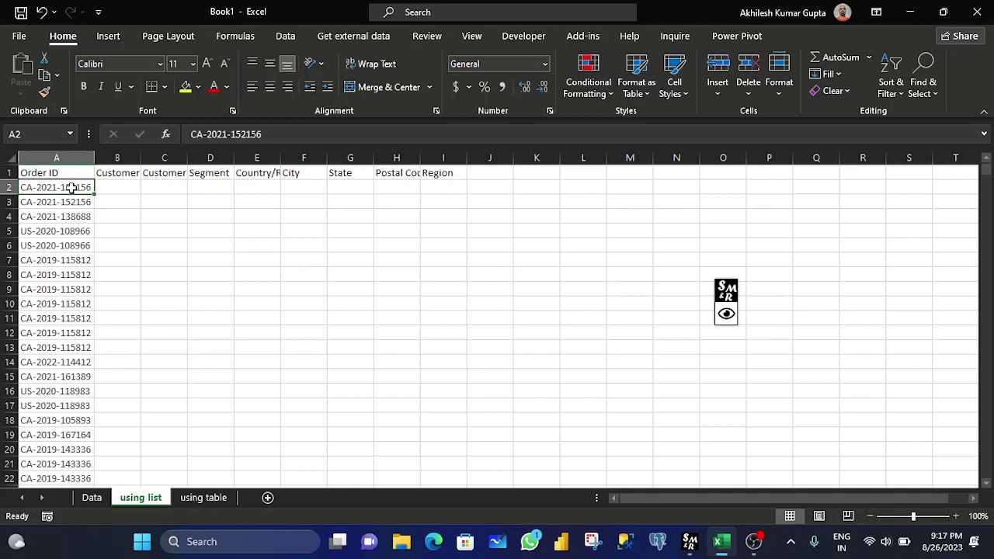
left_click(90, 498)
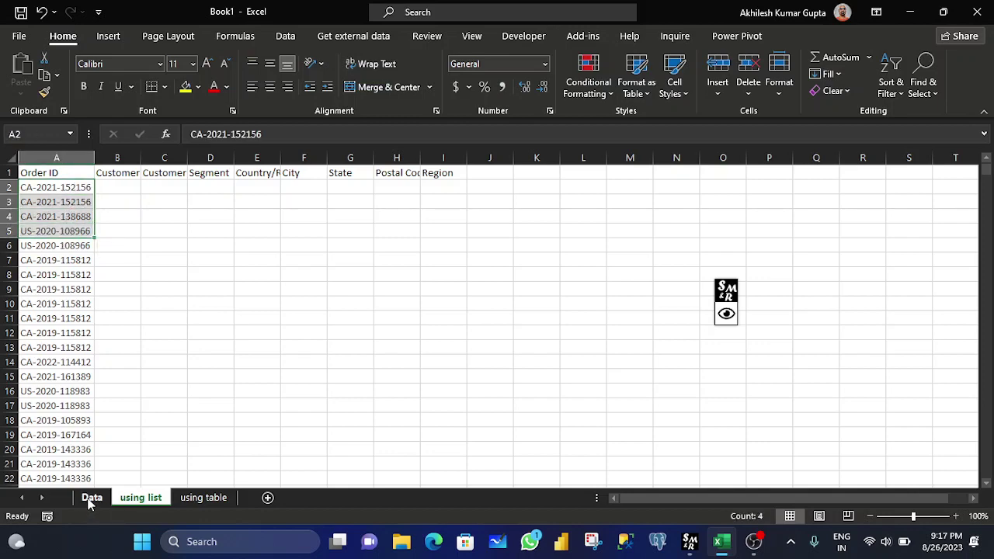
left_click(118, 157)
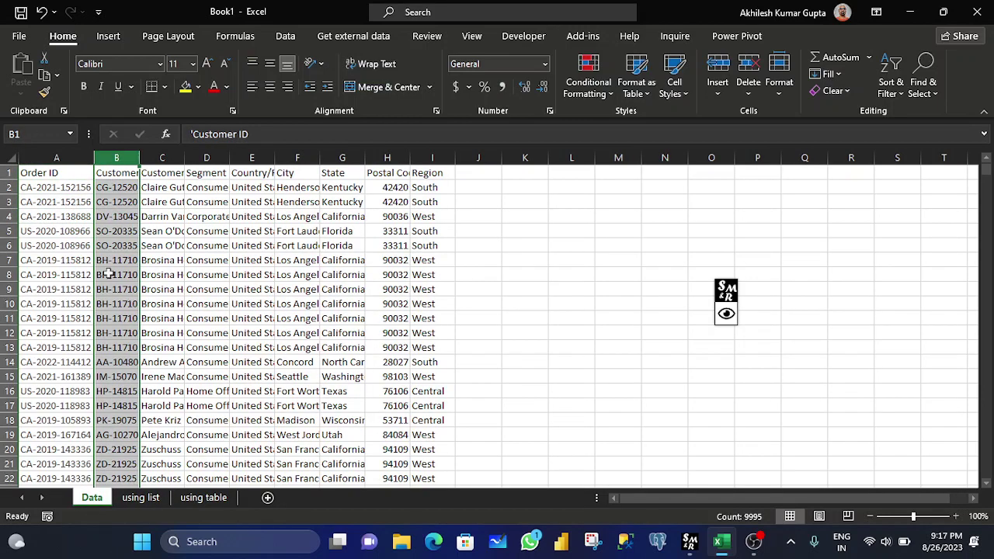
left_click(137, 499)
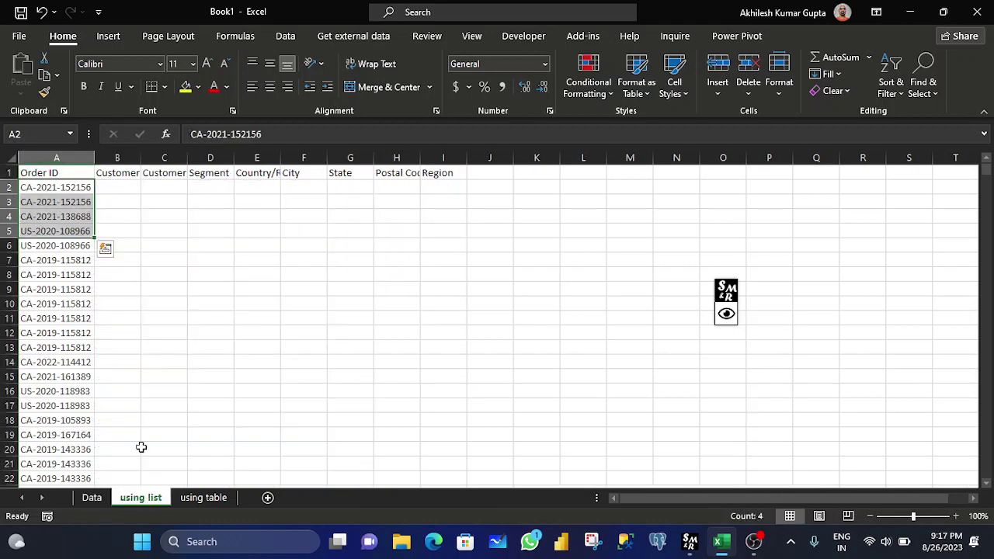
Begin =VLOOKUP(A2, in B2 and move to the Data sheet to choose the range
left_click(128, 189)
type("=")
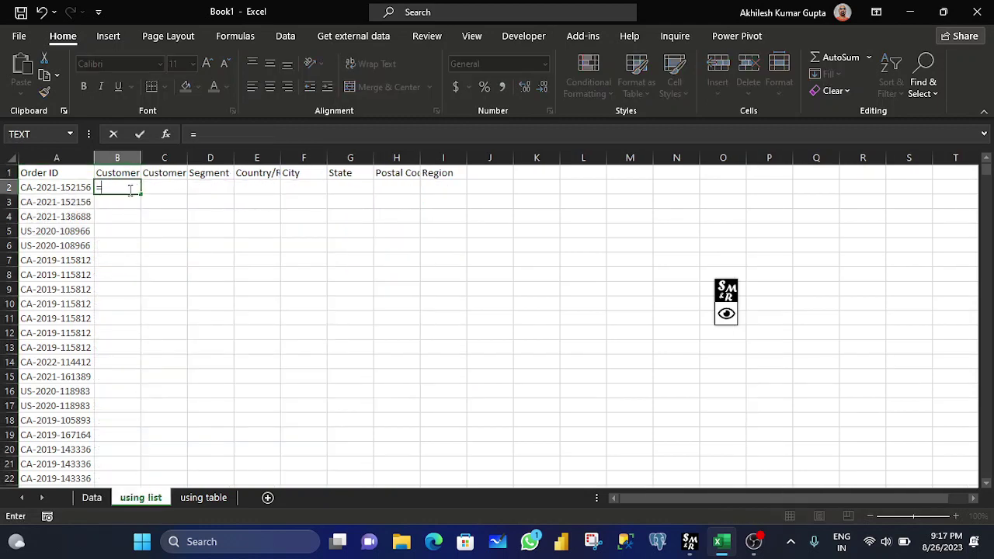
type("vl")
key("Tab")
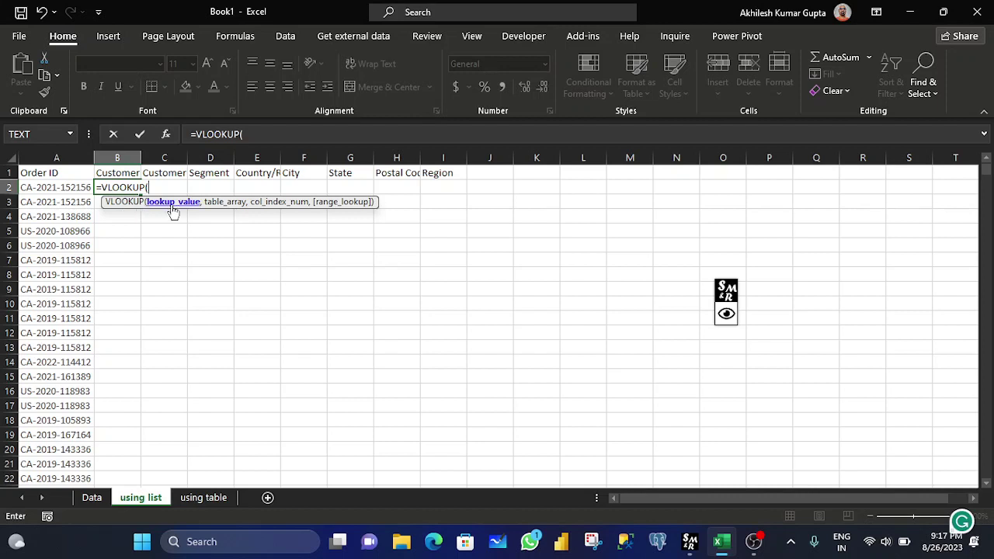
left_click(70, 187)
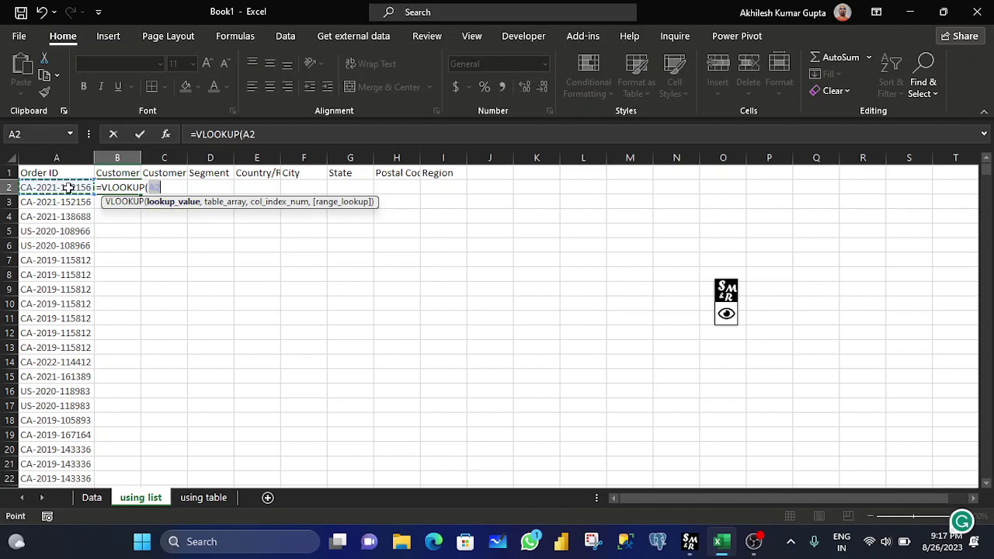
type(",")
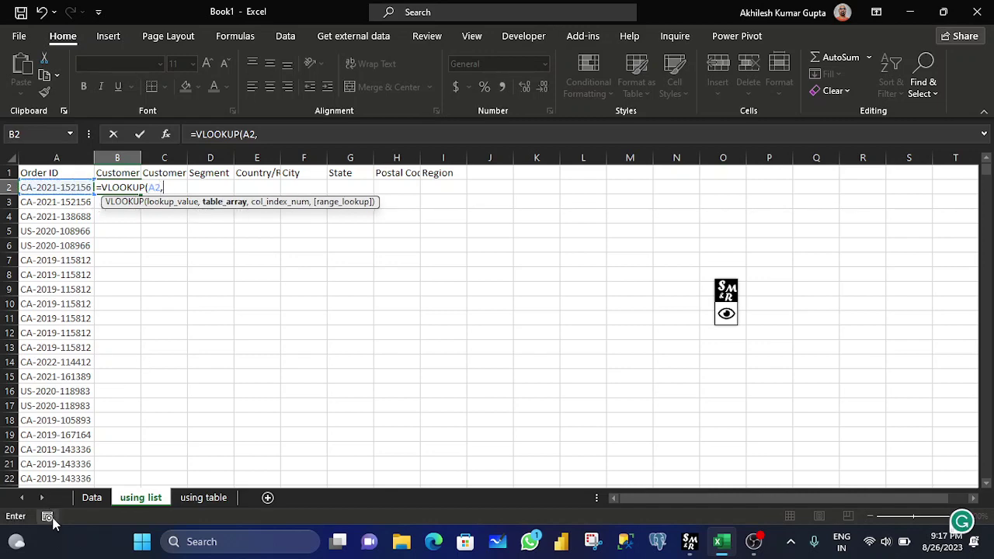
left_click(91, 498)
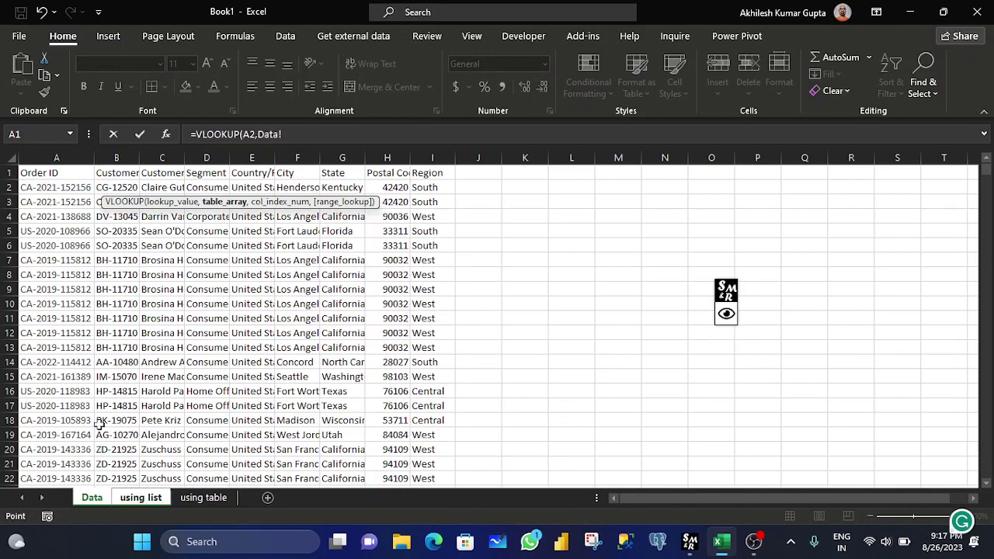
Set the lookup range to the absolute reference Data!$A$1:$I$9995
left_click(39, 174)
left_click_drag(39, 174, 113, 173)
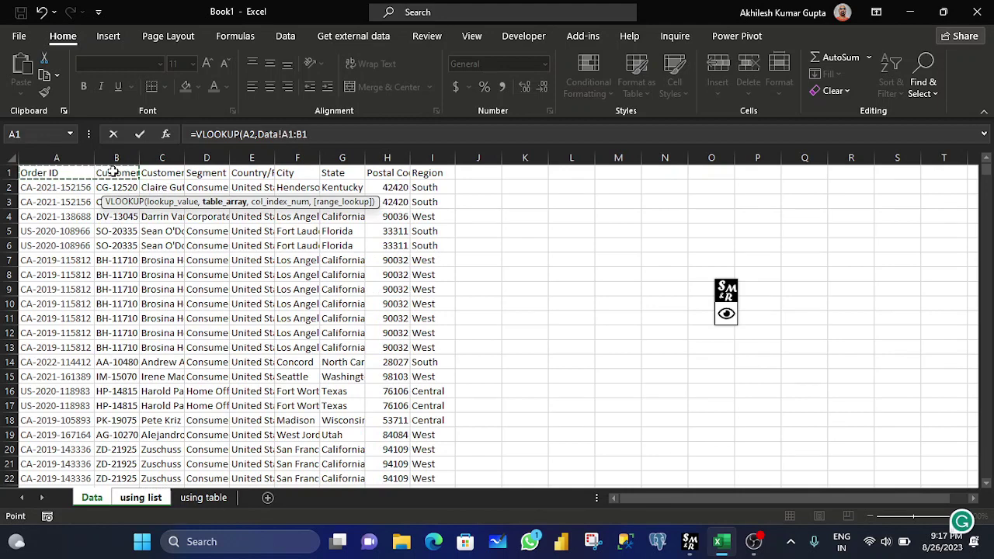
key("ctrl+shift+Right")
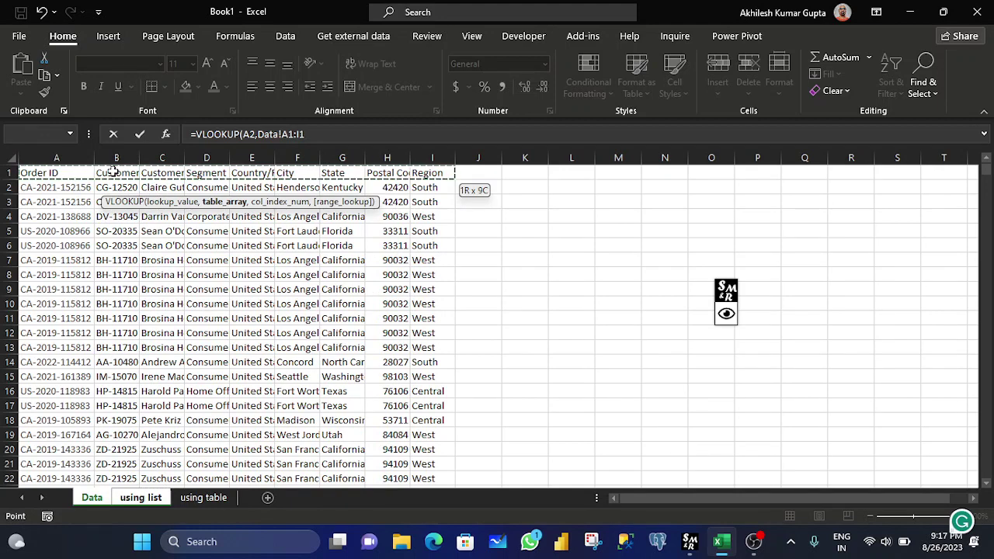
key("ctrl+shift+Down")
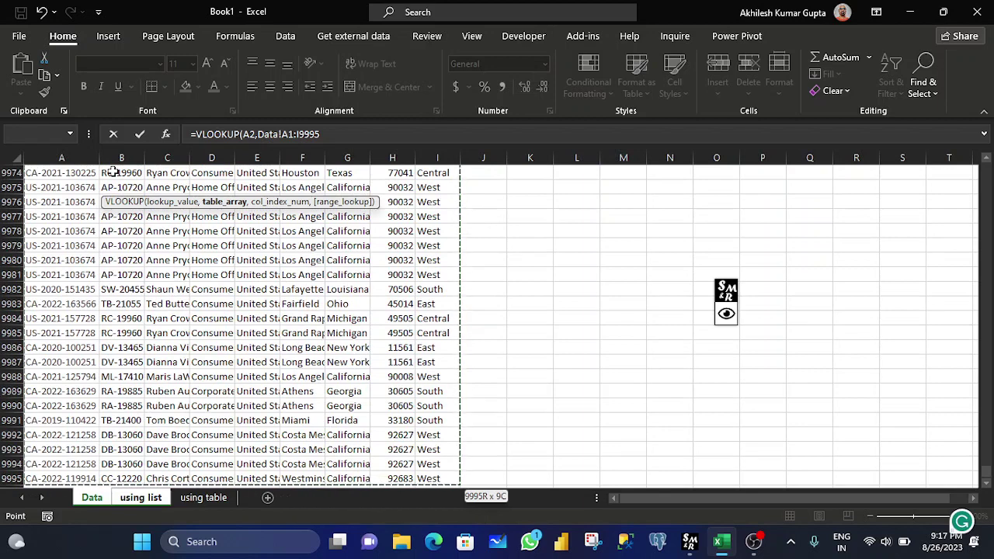
key("F4")
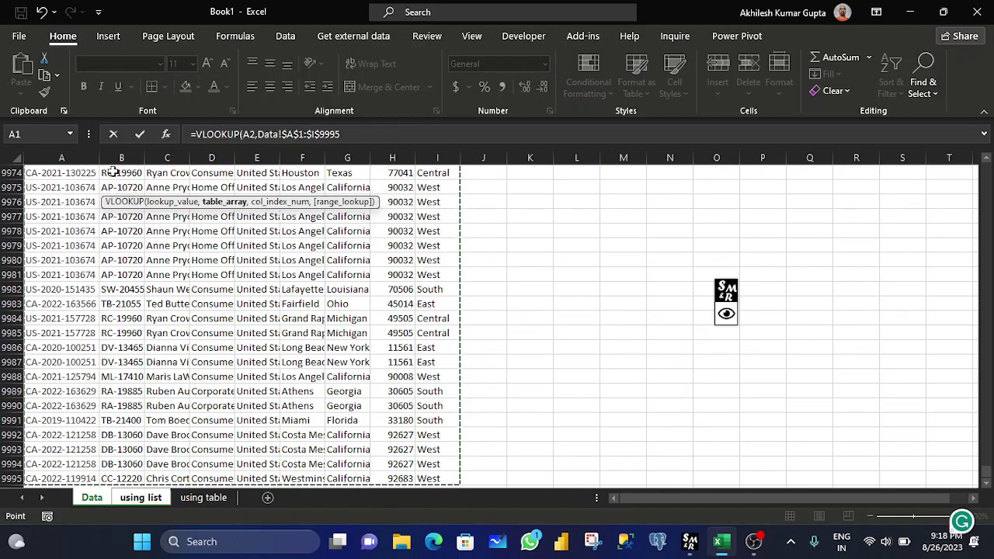
type(",")
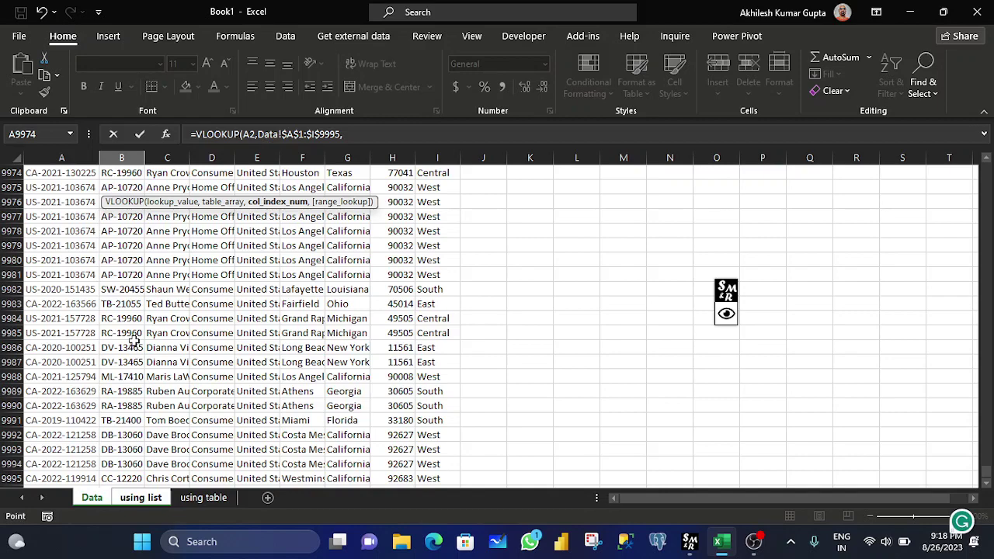
Finish the formula with column index 2 so B2 returns customer ID CG-12520
key("ctrl+Home")
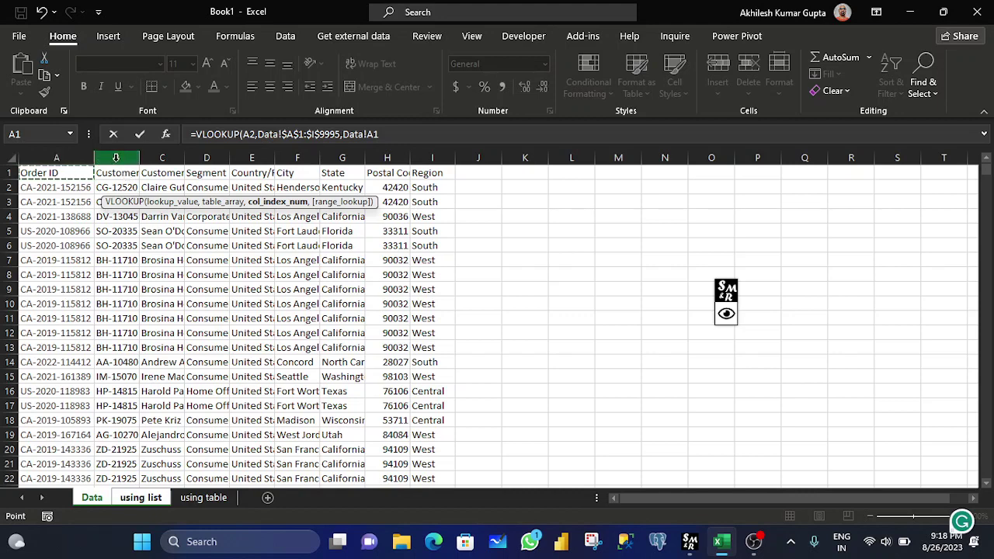
left_click(381, 133)
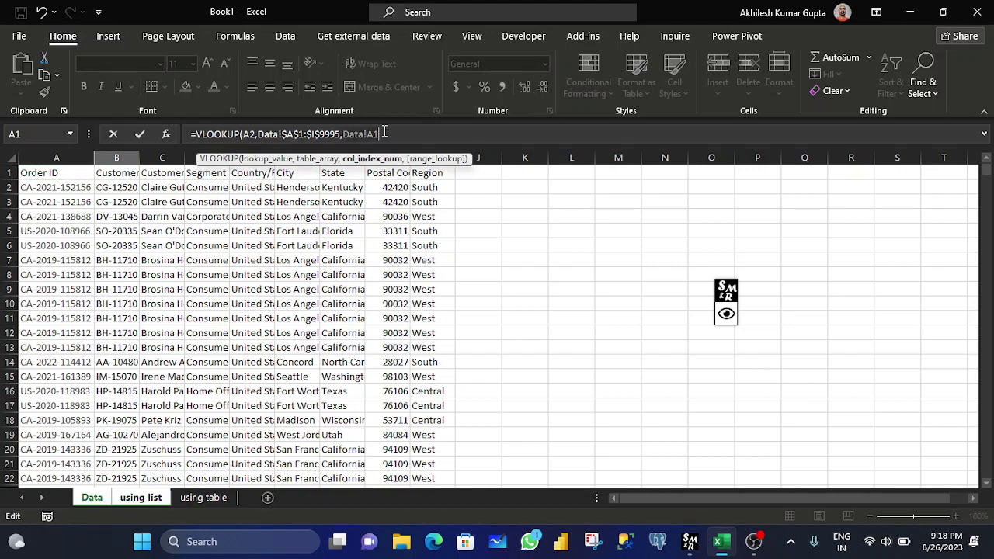
key("BackSpace")
key("BackSpace")
key("BackSpace")
type("2")
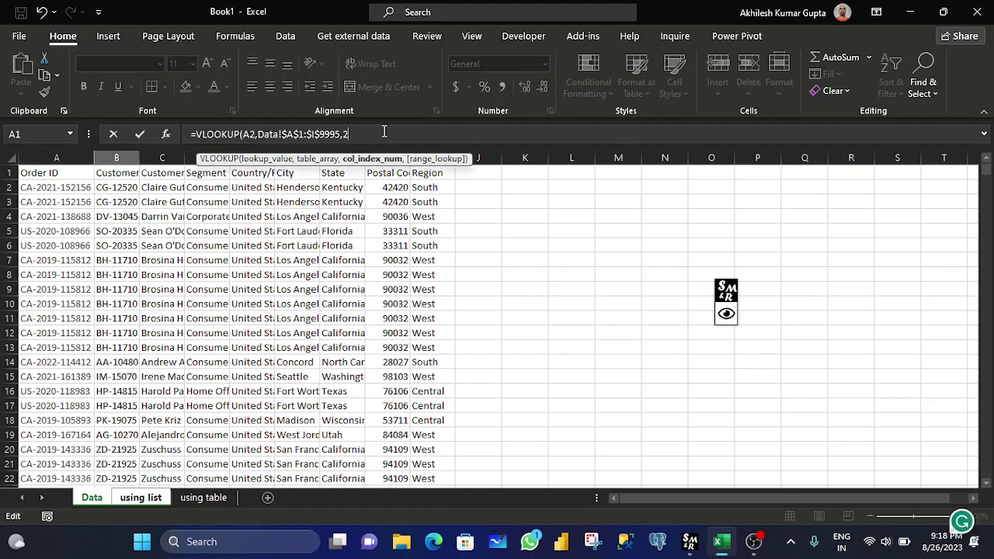
type(",")
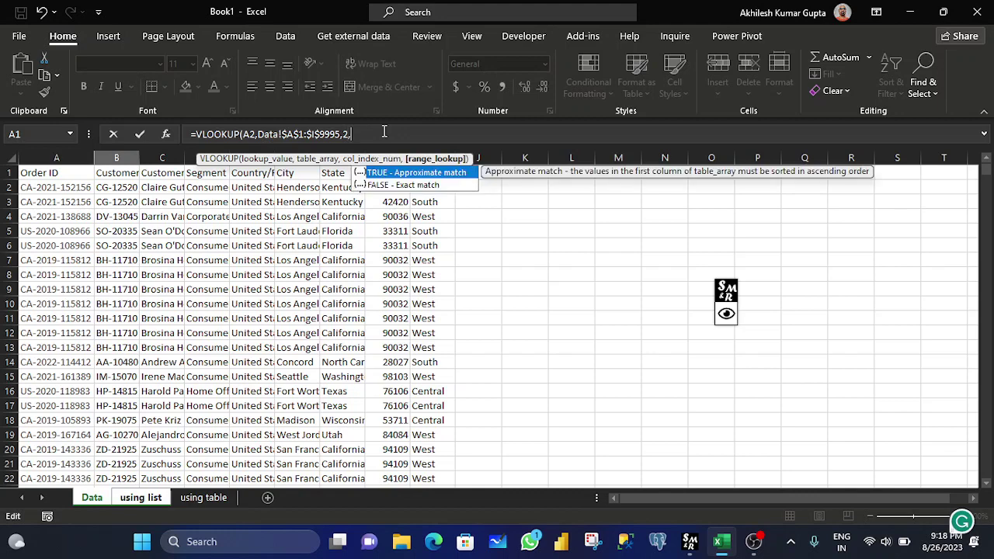
key("Return")
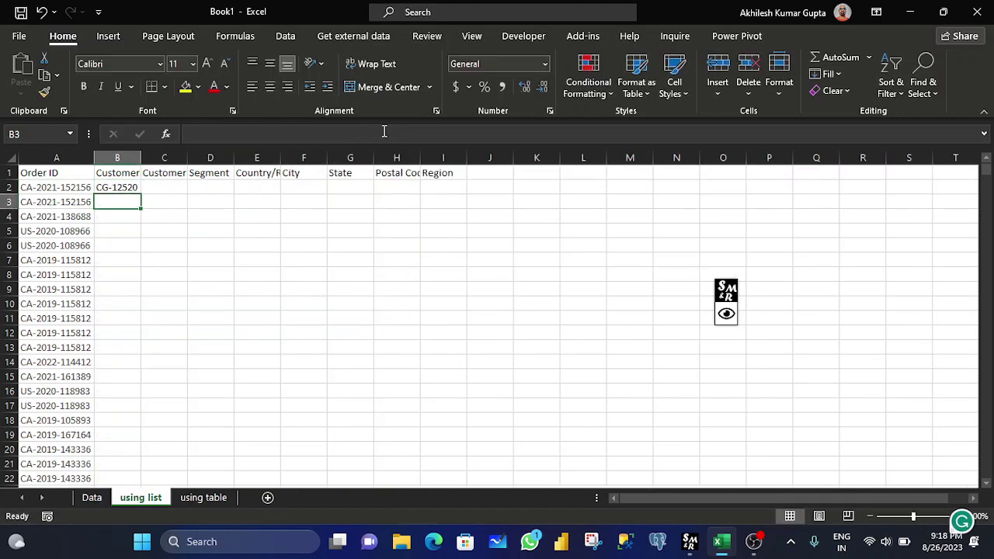
Copy B2's VLOOKUP into the next few rows of column B with the fill handle
key("Up")
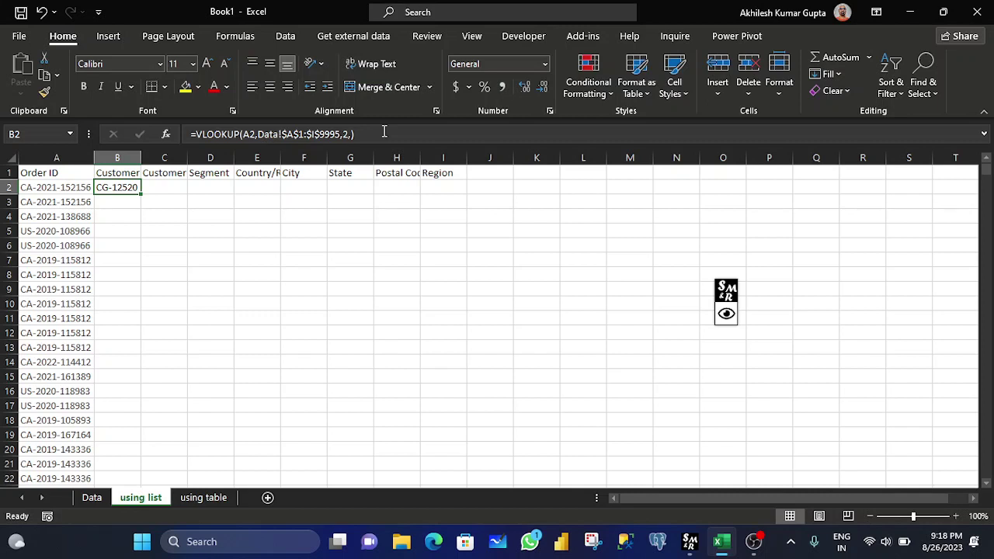
left_click(48, 202)
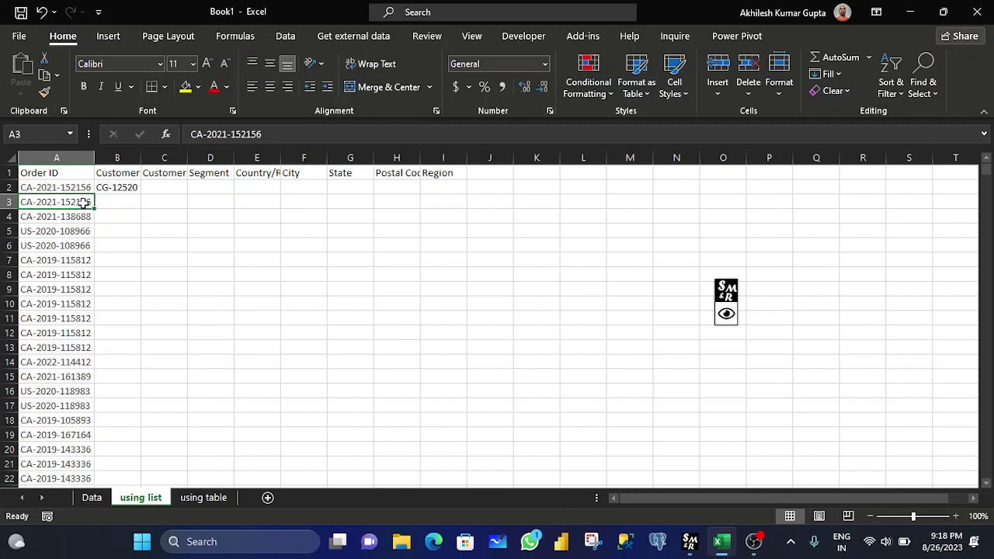
left_click(115, 204)
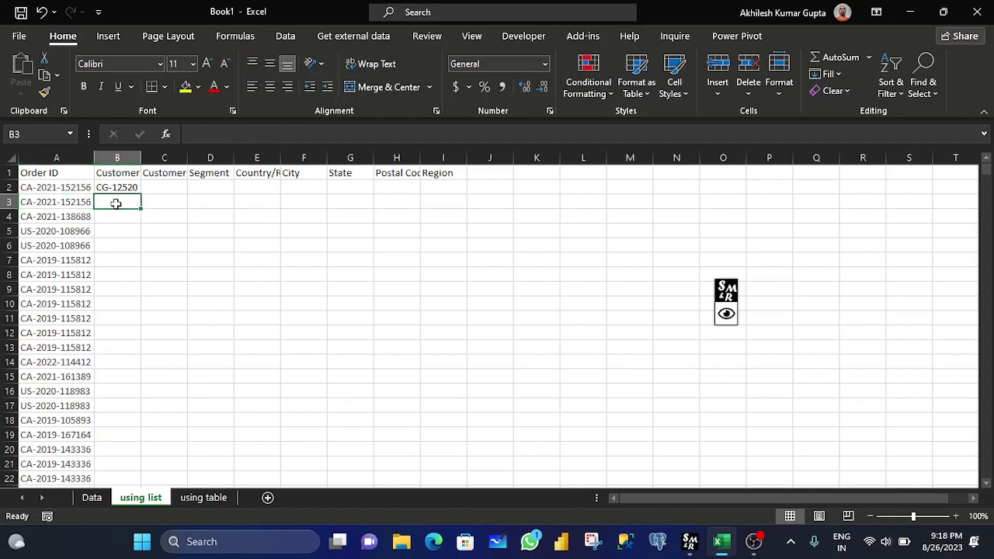
left_click(133, 188)
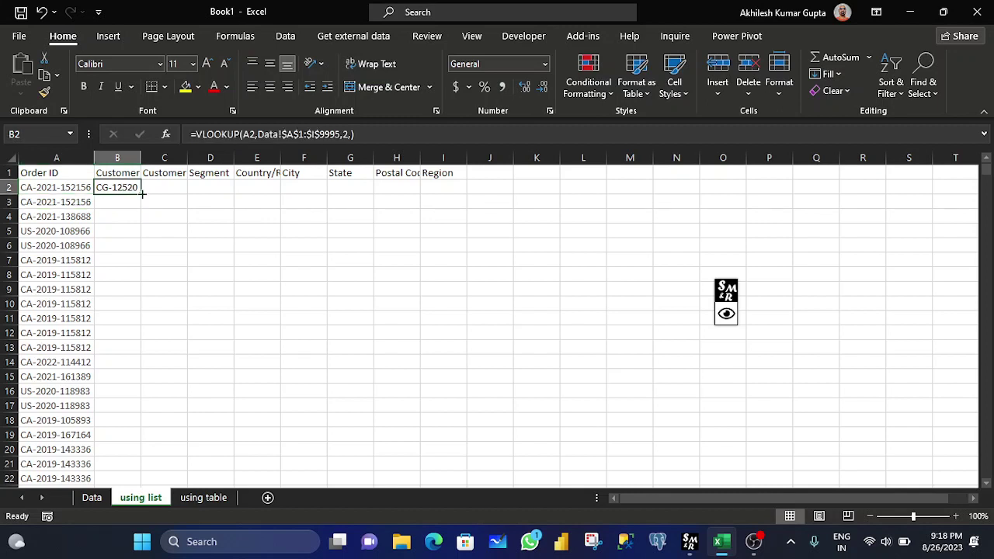
left_click_drag(141, 194, 142, 208)
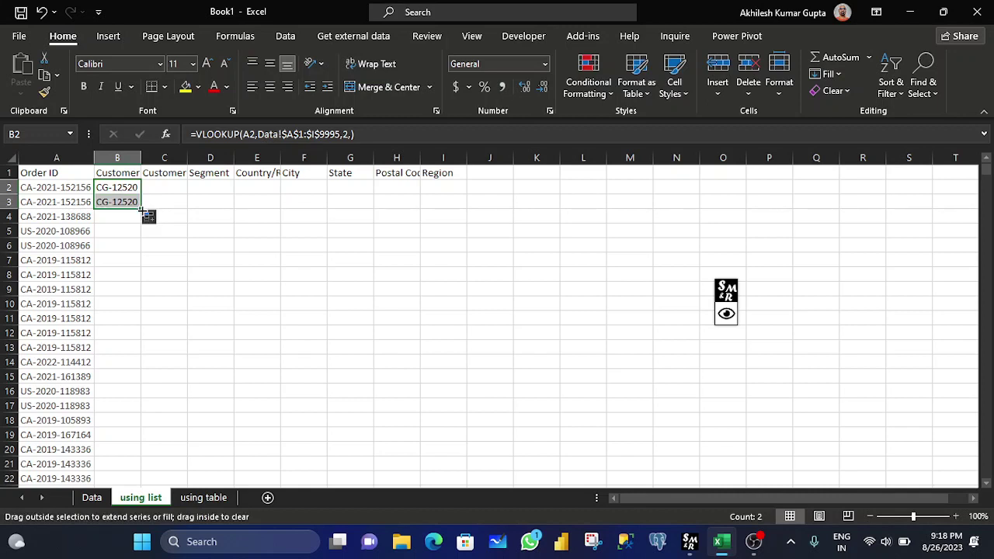
left_click_drag(142, 210, 130, 472)
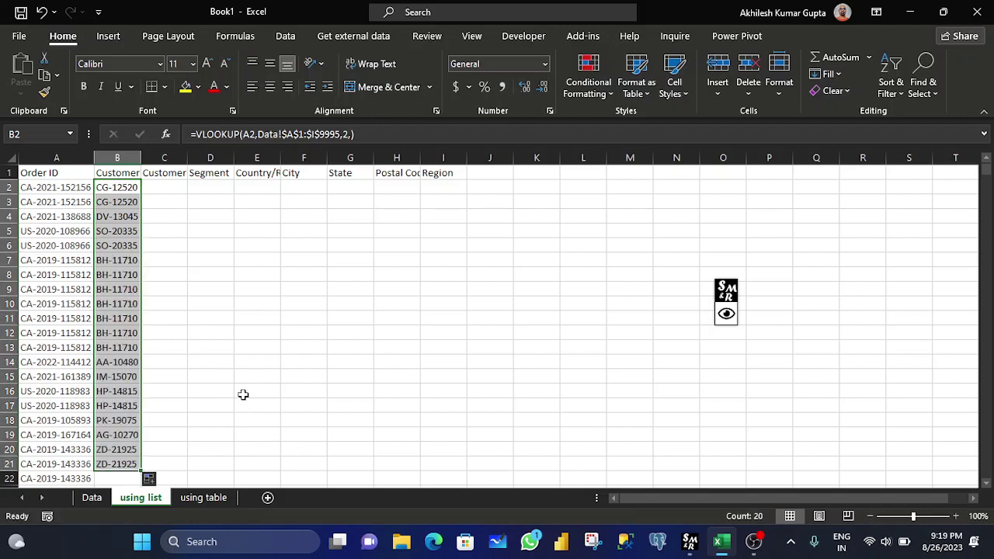
Fill the lookup down column B to row 9995, check the last row, and return to B2
scroll(237, 390, "down", 2)
scroll(175, 357, "down", 2)
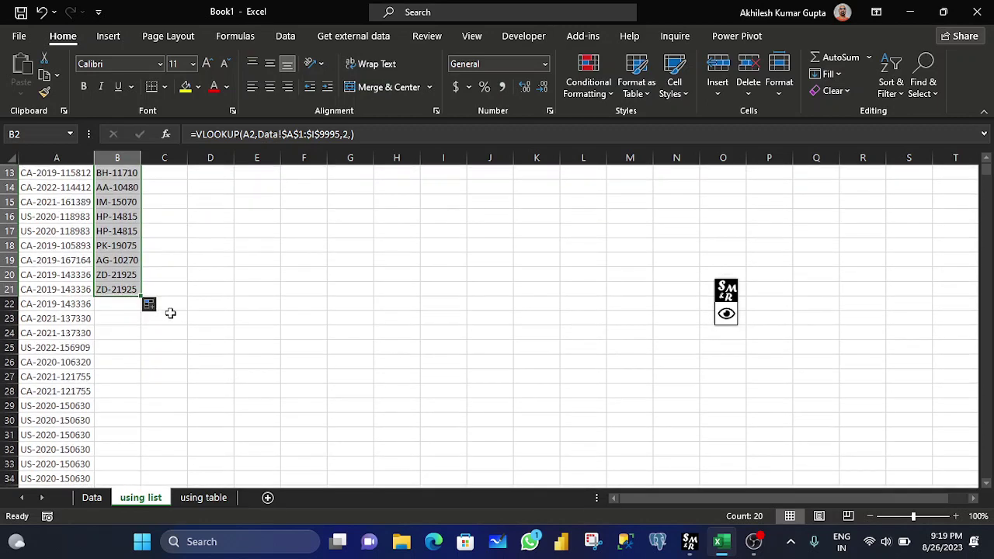
double_click(141, 295)
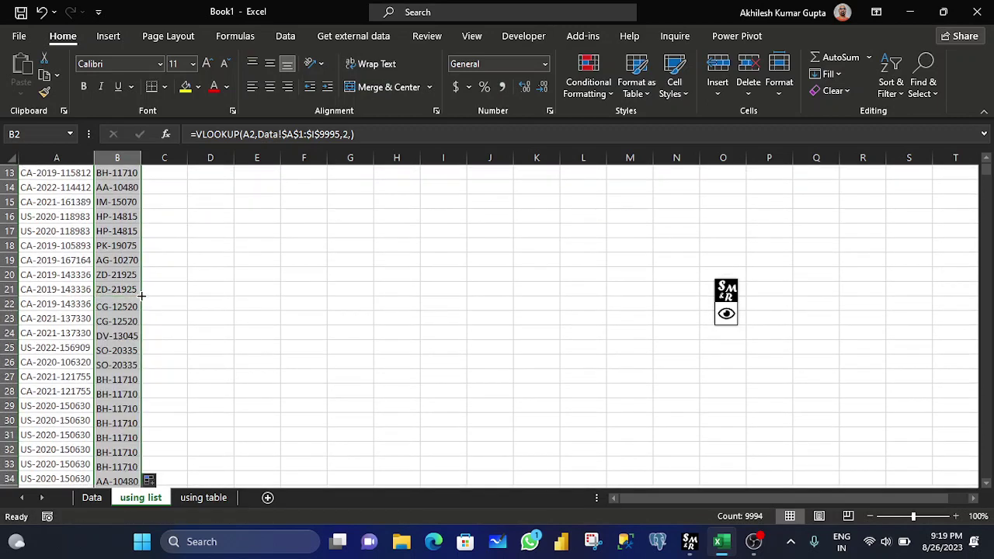
key("ctrl+Down")
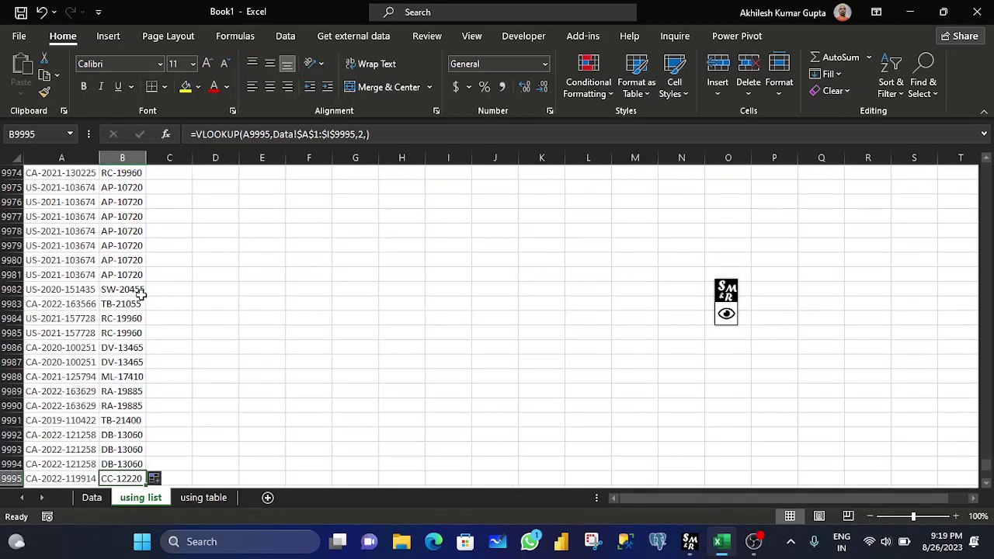
scroll(141, 294, "down", 1)
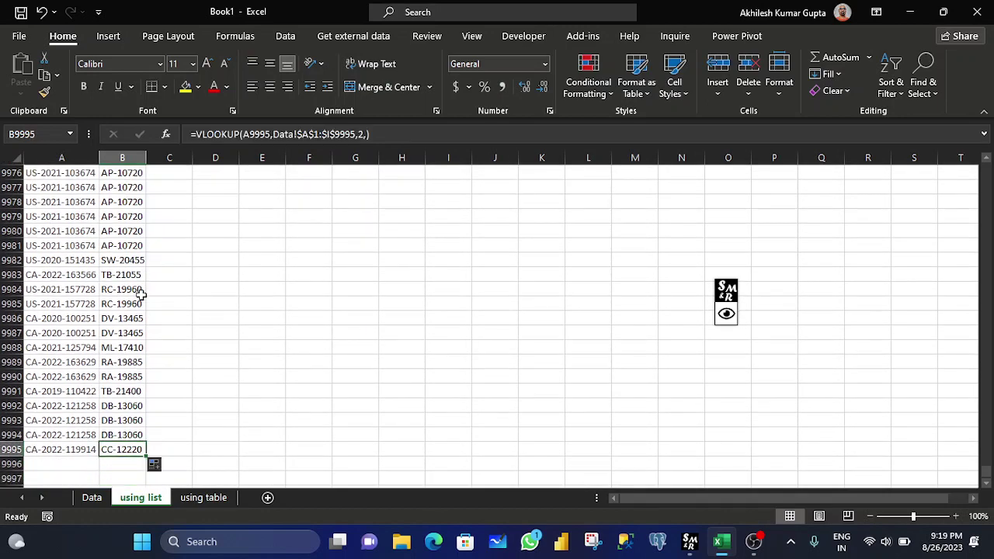
key("ctrl+Up")
key("Down")
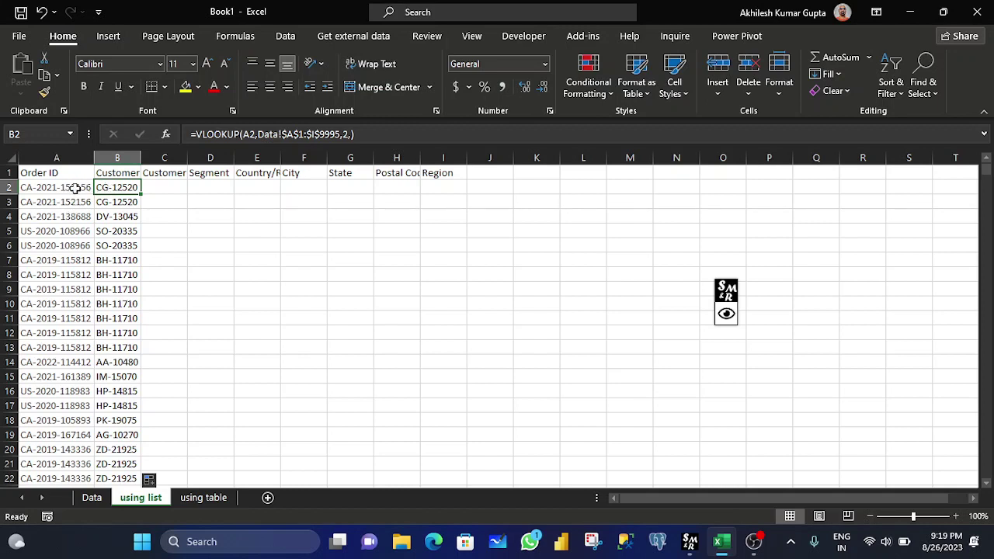
Check that the formulas in B3, B4 and B2 use relative references to their own rows
left_click(118, 202)
left_click(120, 217)
left_click(123, 188)
On the using table sheet, start a VLOOKUP in B2 with [@[Order ID]] as lookup value
left_click(200, 499)
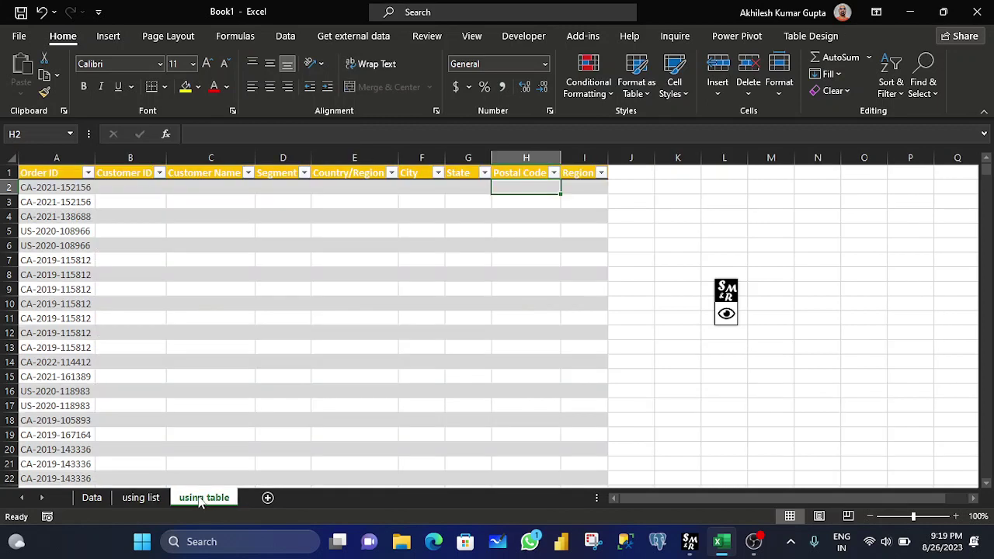
left_click(112, 186)
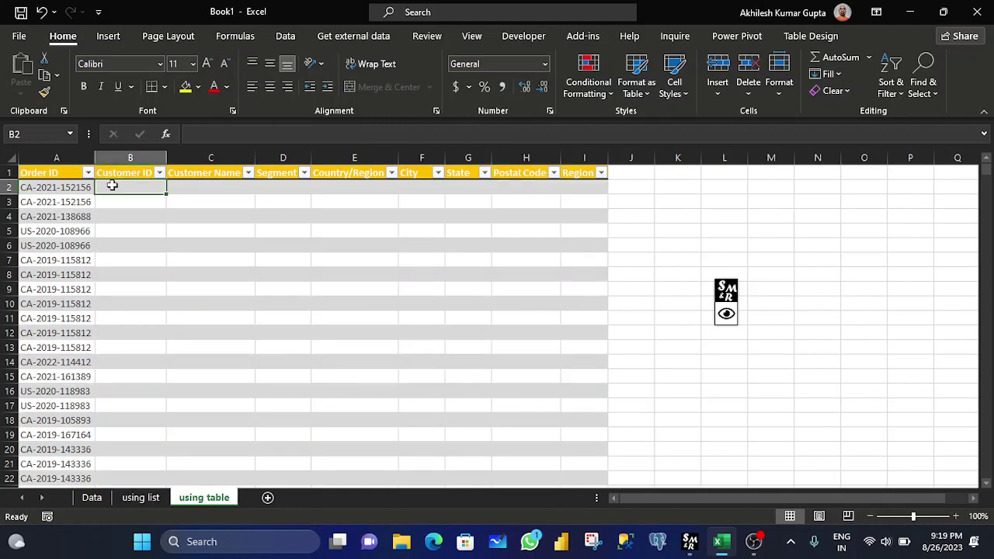
type("=v")
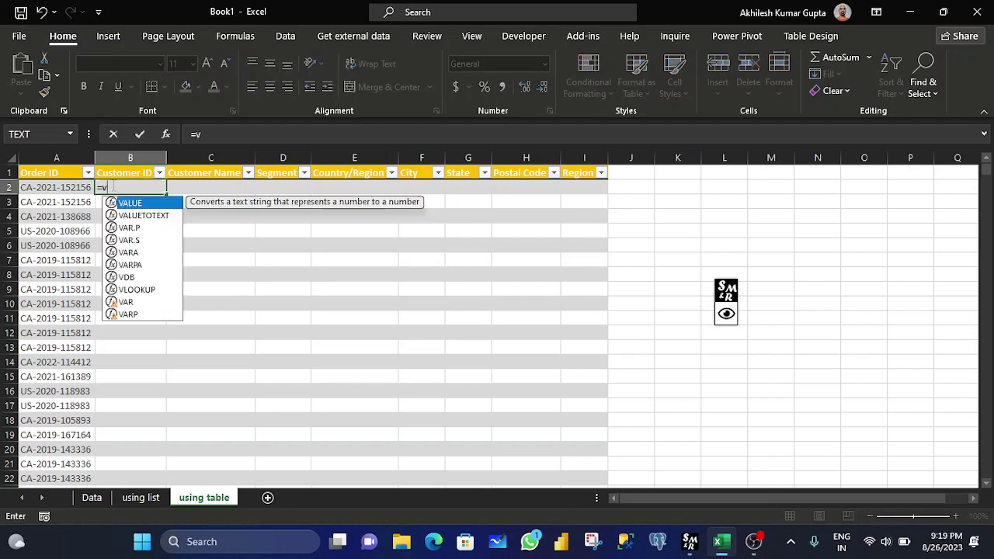
type("l")
key("Tab")
key("Left")
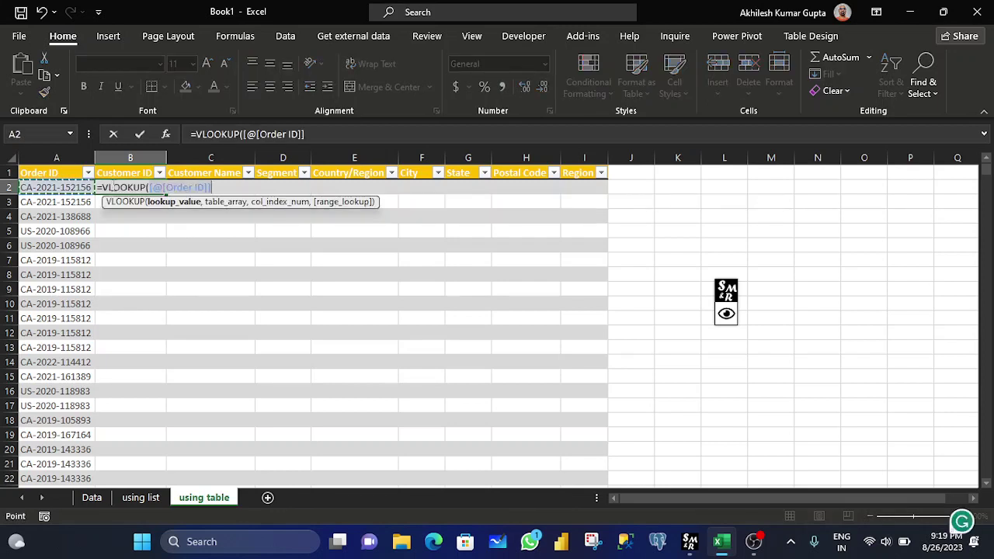
type(",")
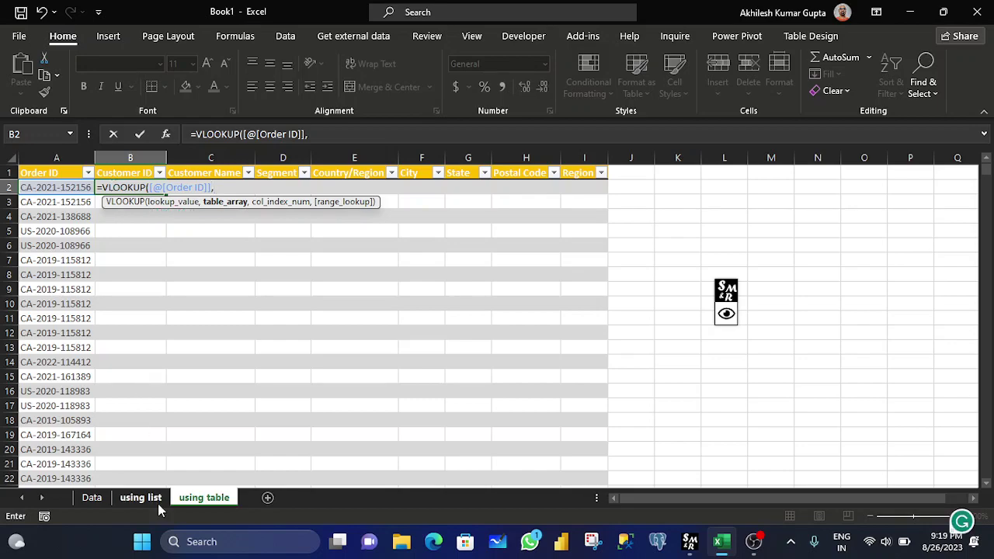
Finish it with absolute range Data!$A$1:$I$9995 and column 2, filling the Customer ID column
left_click(97, 499)
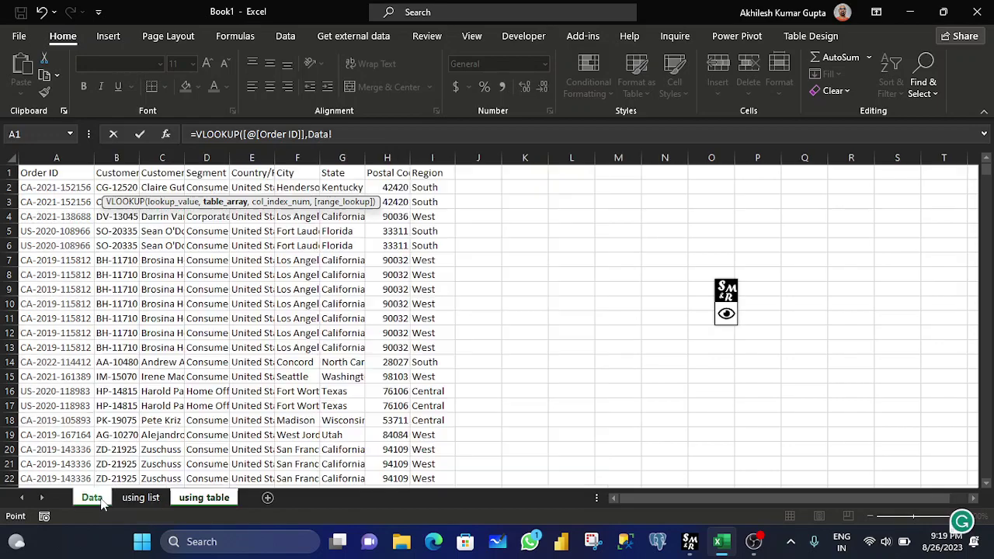
left_click(56, 173)
key("ctrl+shift+Right")
key("ctrl+shift+Down")
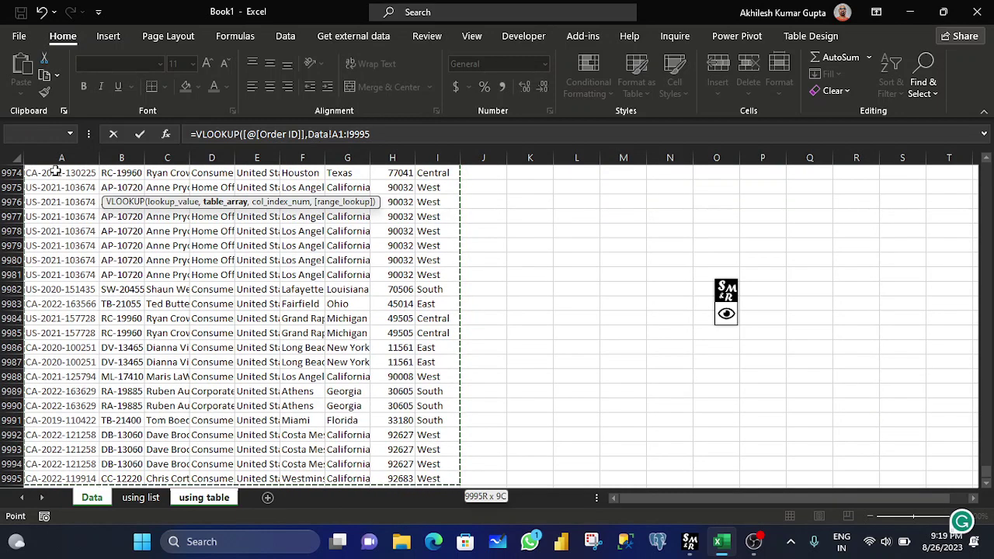
key("F4")
type(",")
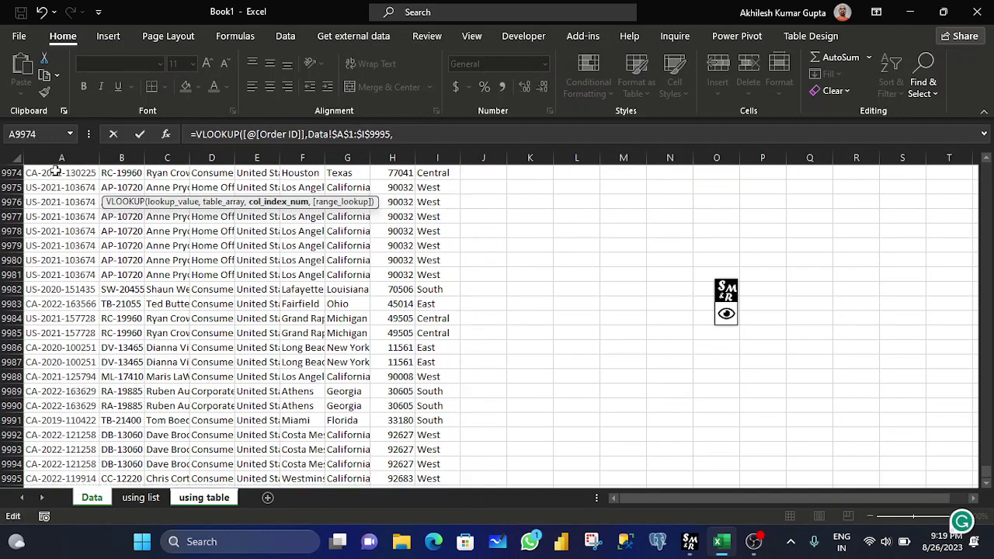
type(",")
left_click(433, 135)
key("BackSpace")
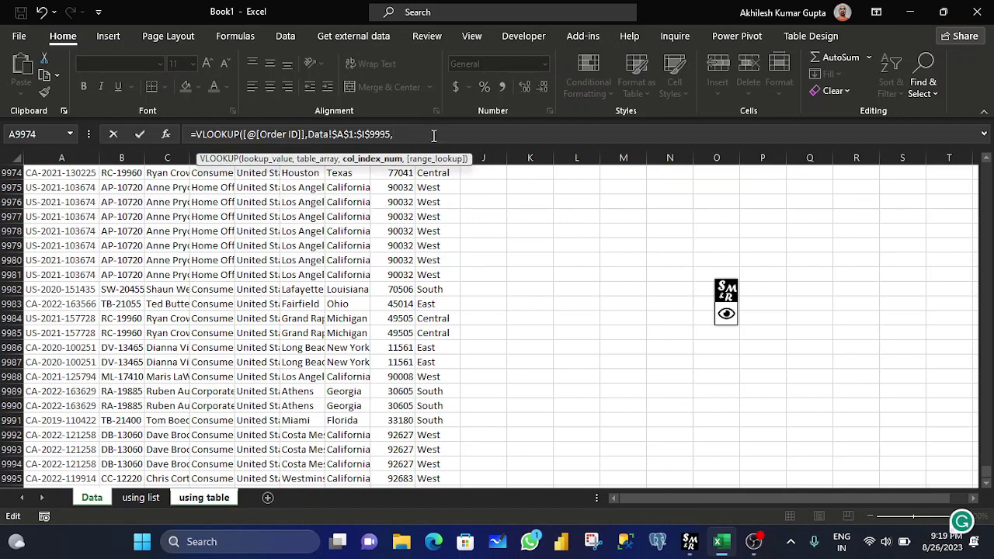
type("2,")
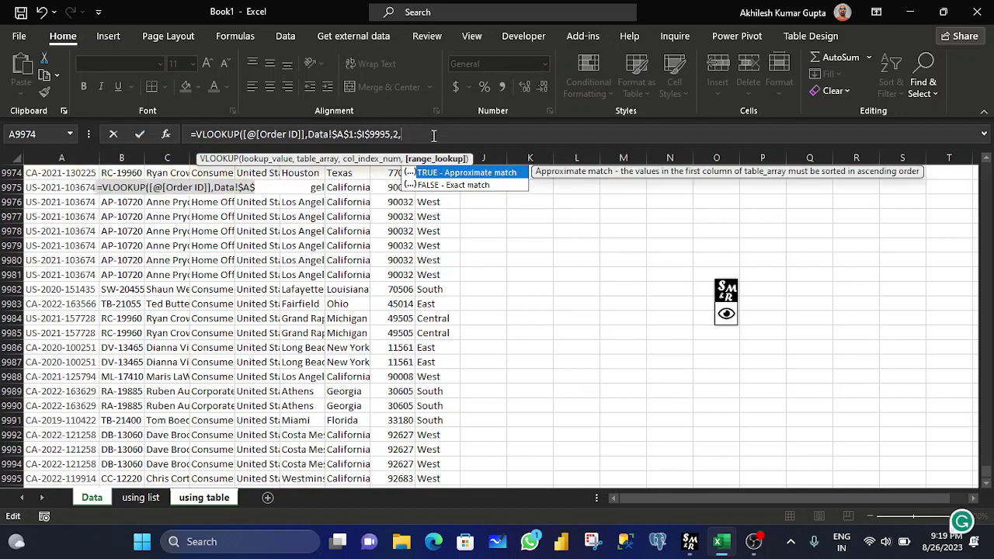
key("Return")
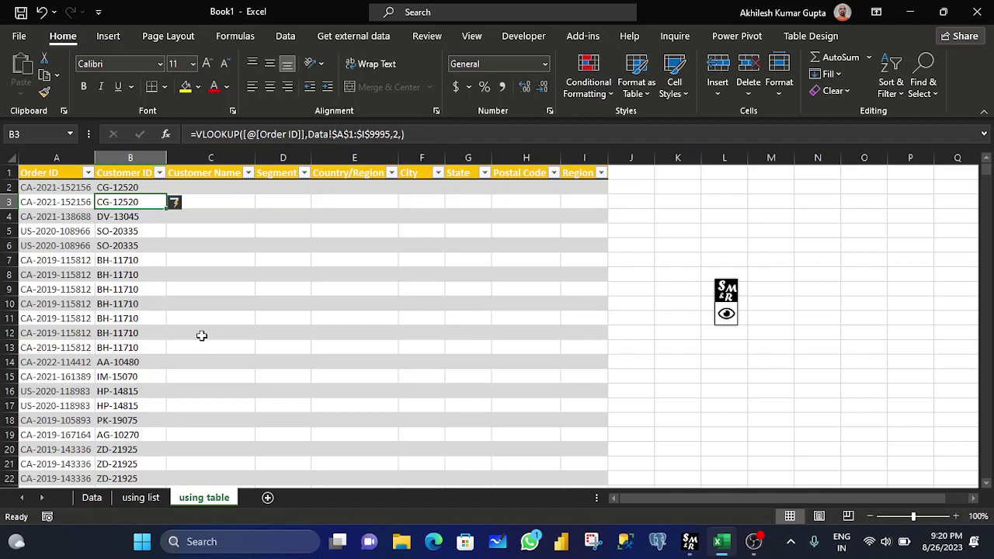
left_click(146, 187)
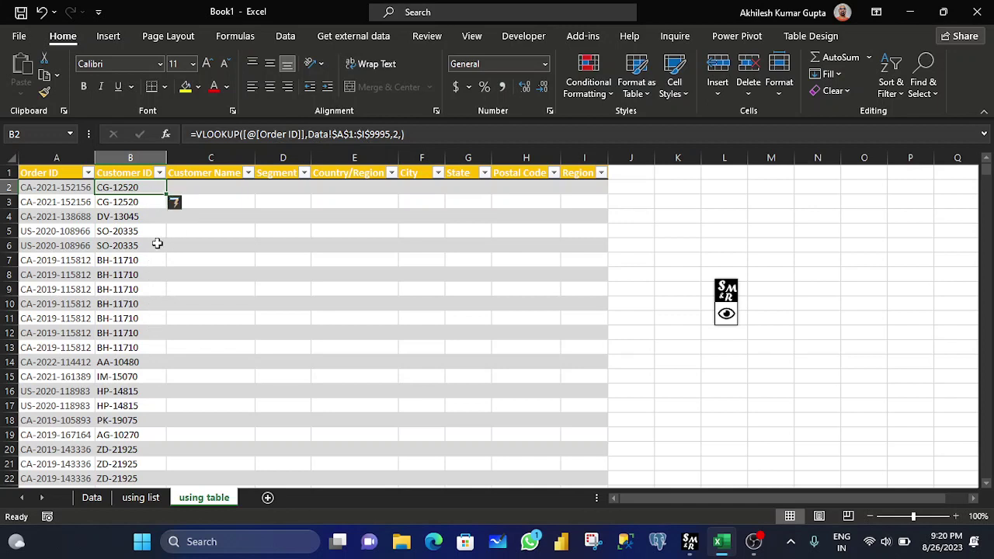
scroll(137, 397, "down", 3)
scroll(138, 396, "down", 4)
scroll(136, 392, "down", 4)
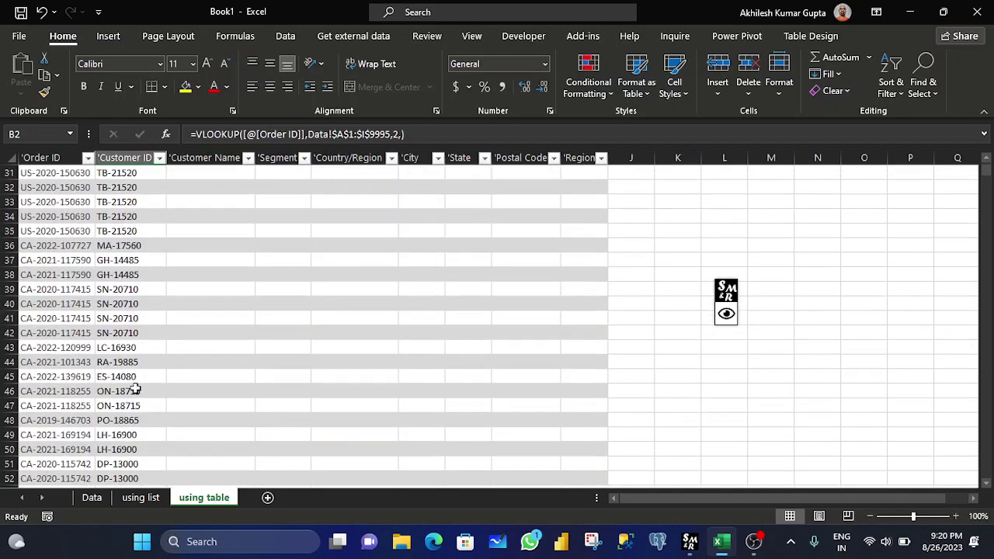
scroll(133, 386, "down", 3)
scroll(133, 390, "down", 5)
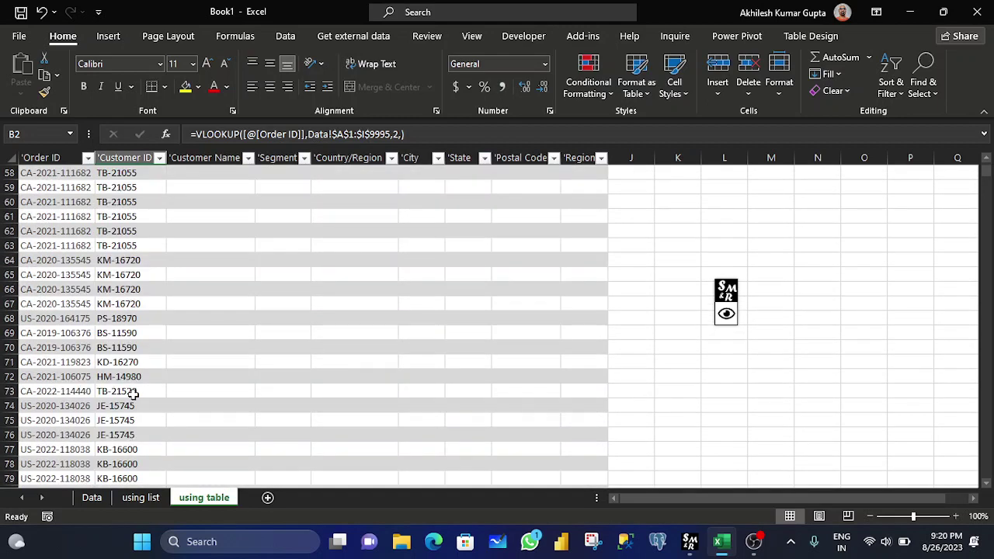
scroll(133, 381, "up", 5)
scroll(135, 348, "up", 7)
scroll(135, 344, "up", 6)
scroll(140, 333, "up", 1)
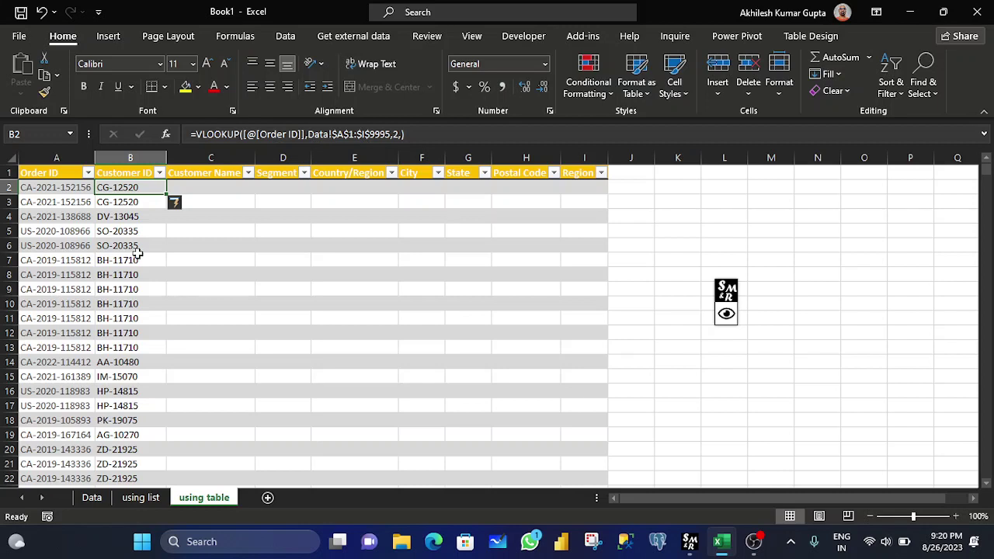
left_click(140, 498)
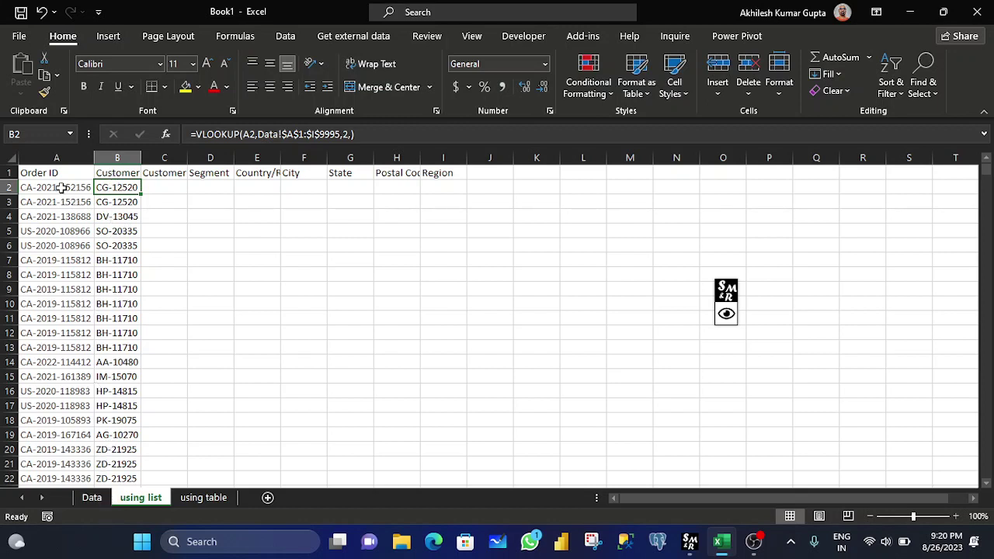
left_click(59, 158)
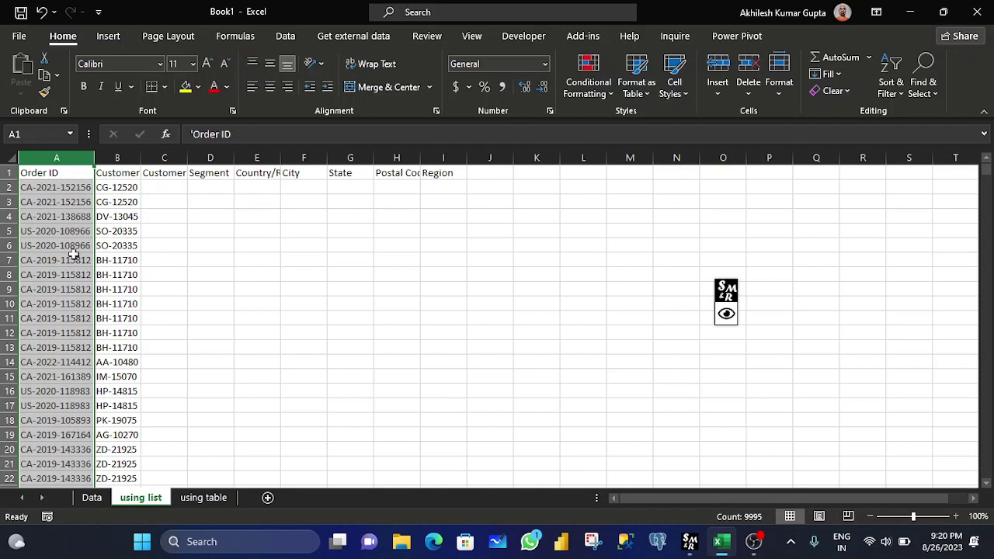
left_click(118, 188)
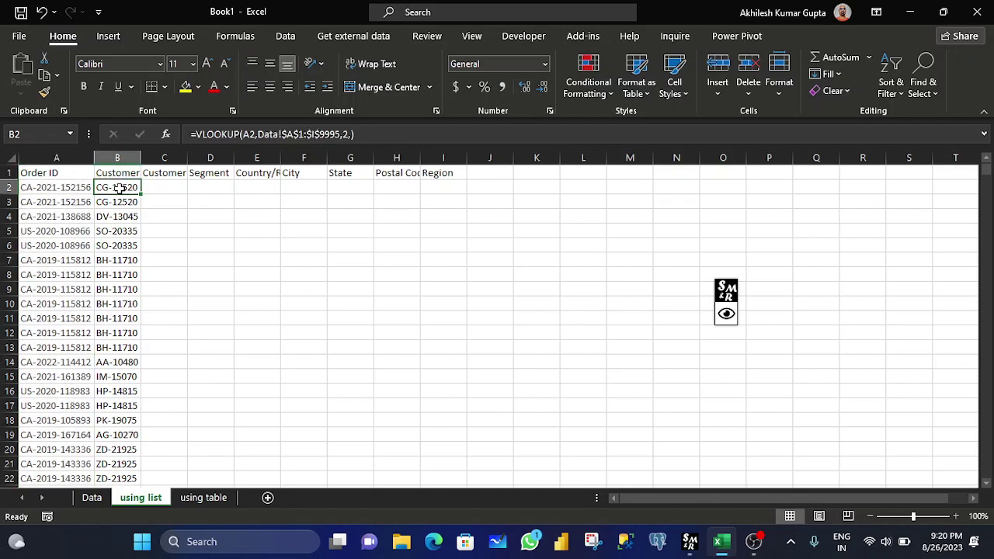
left_click(191, 501)
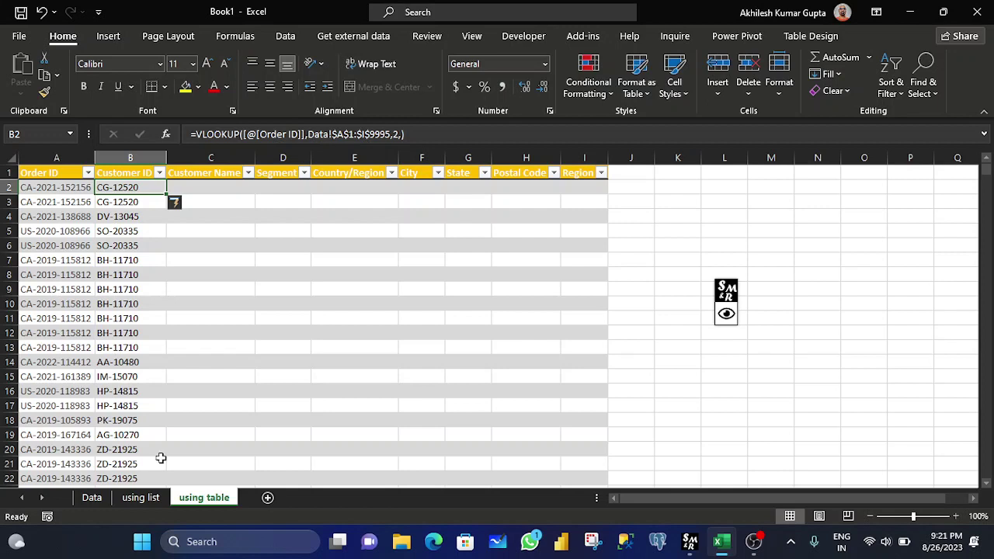
Enter 'list' in K6 with the note 'results scalar value (single value)' in L6
left_click(664, 244)
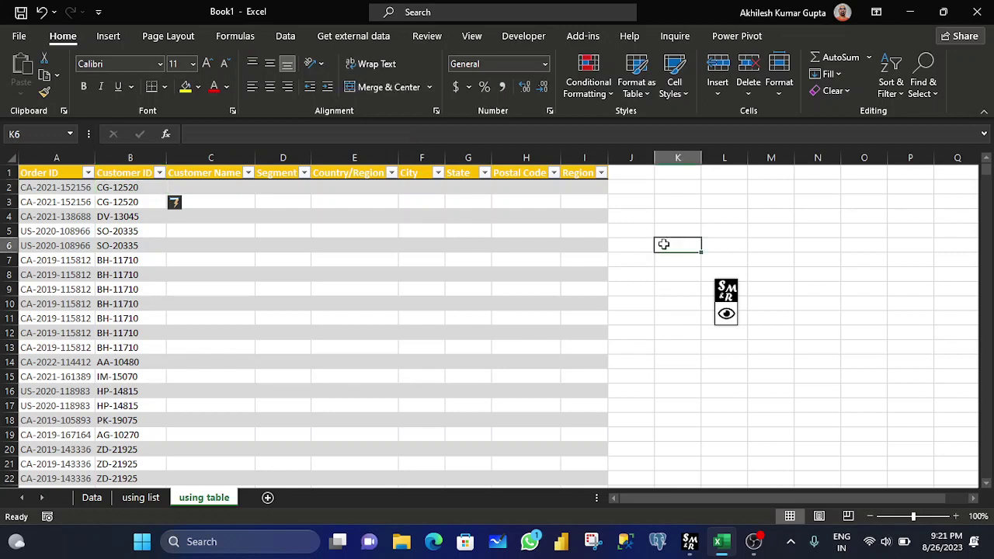
type("lishello")
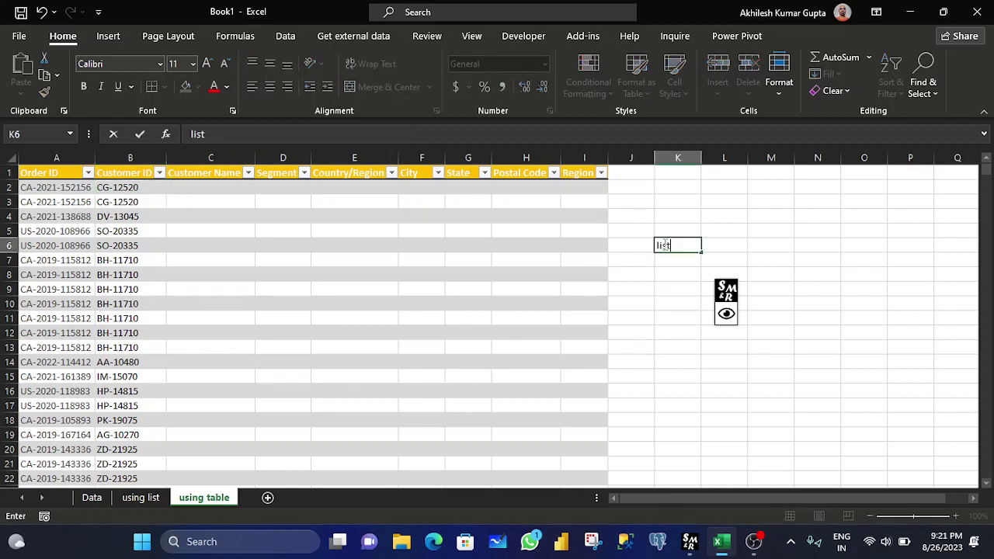
key("Tab")
type("resu")
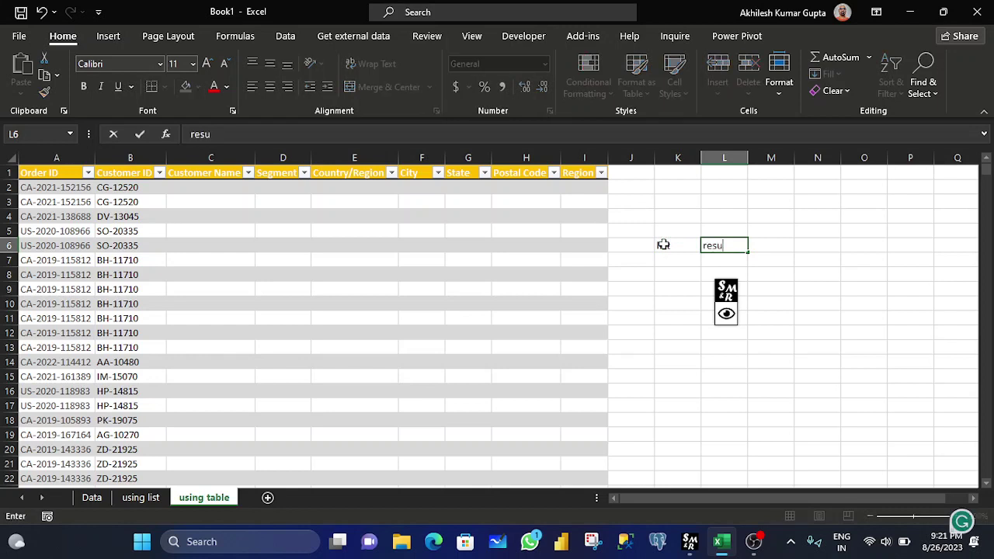
type("lts s")
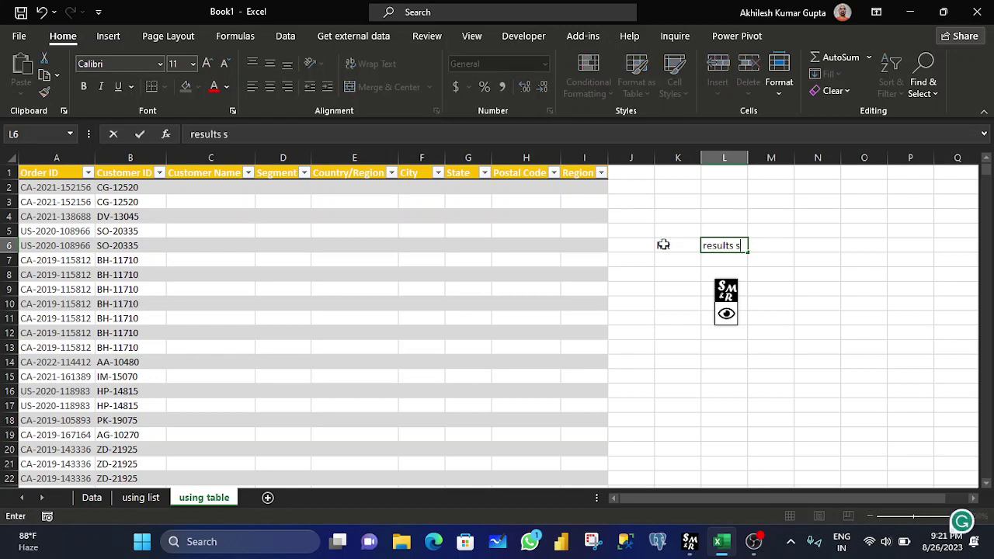
type("calaar")
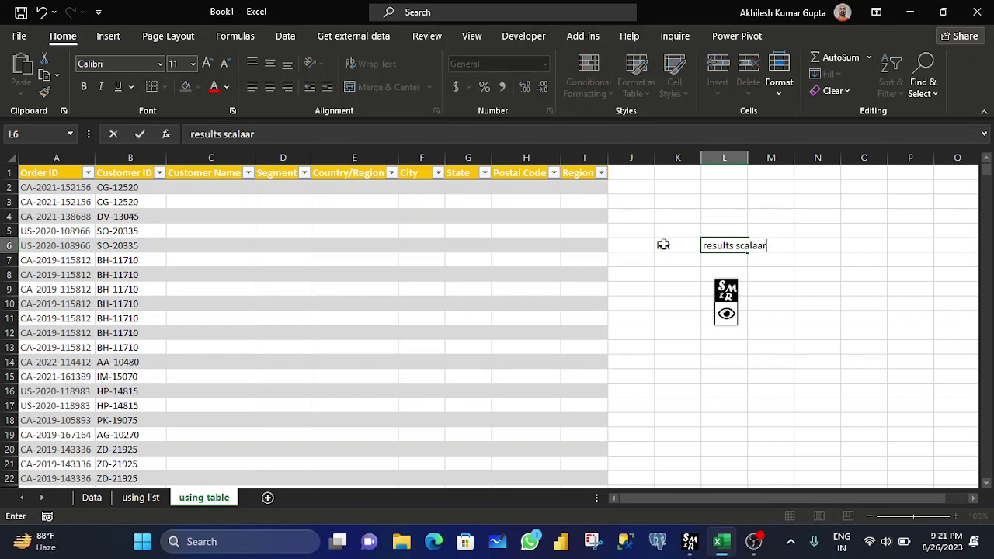
key("BackSpace")
key("BackSpace")
type("r value (")
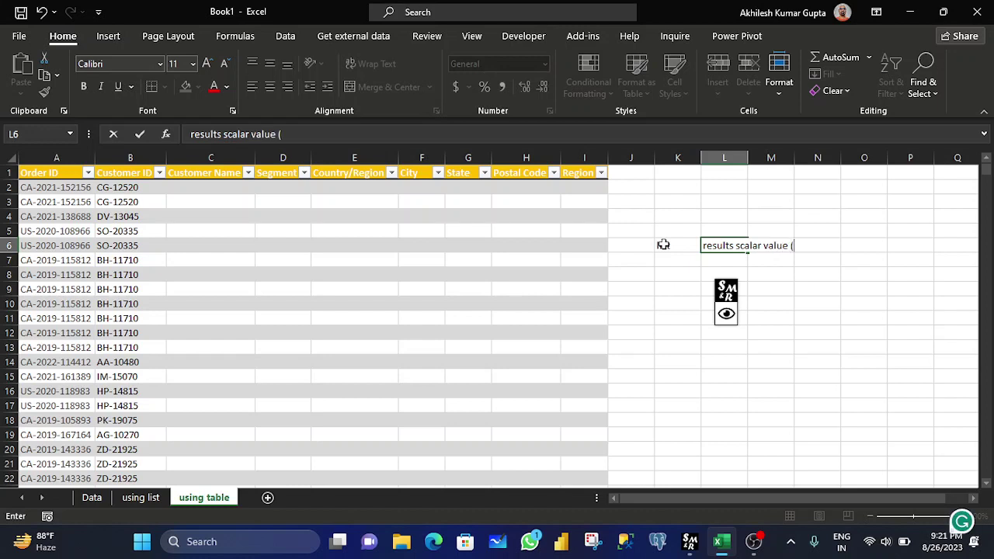
type("single ")
type("value)")
key("Return")
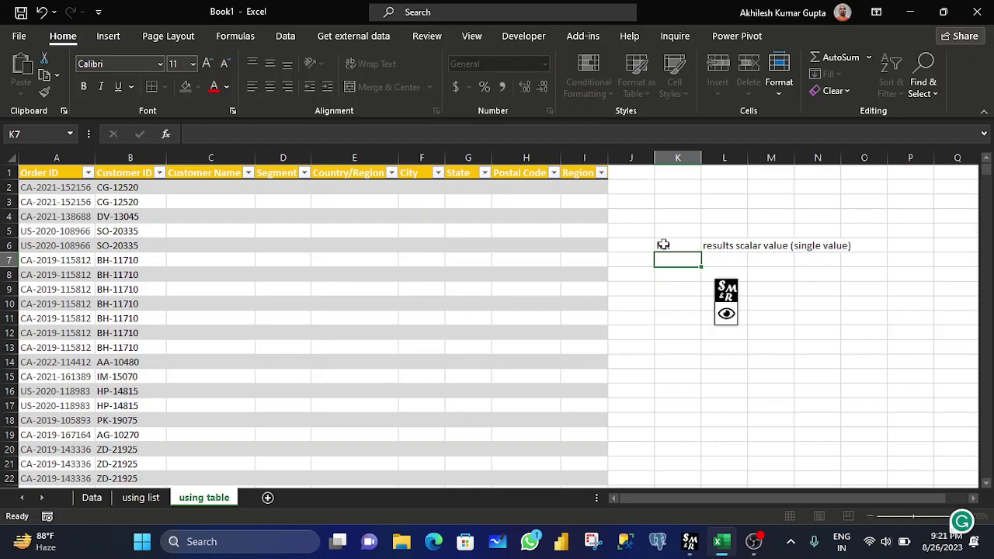
Enter 'table' in K7 with the note 'results as table value' in L7
type("table")
key("Tab")
type("r")
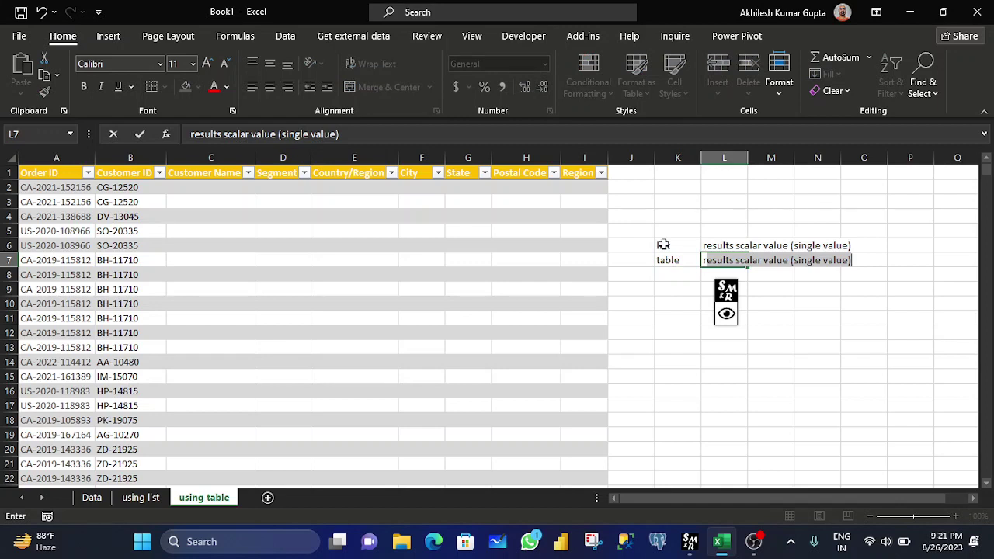
key("Escape")
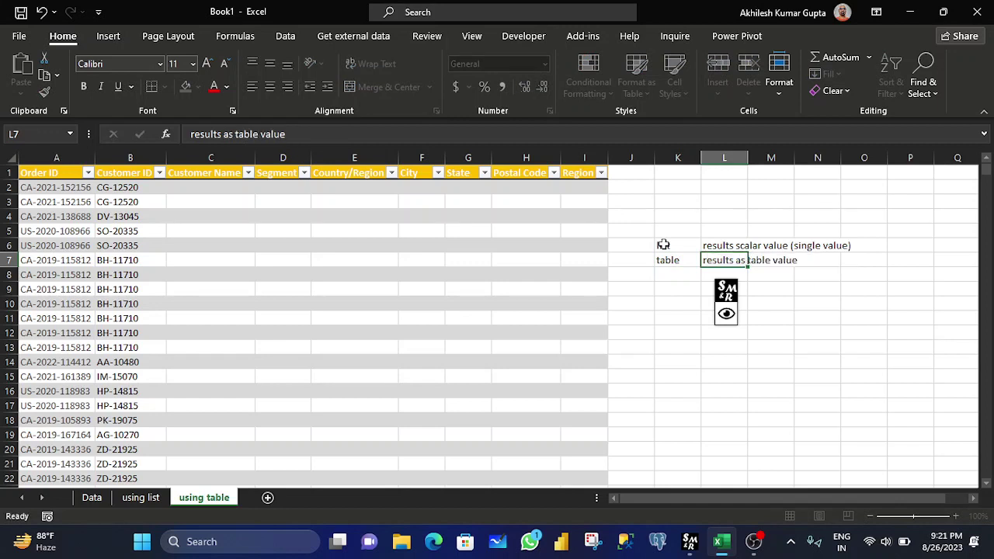
left_click(676, 275)
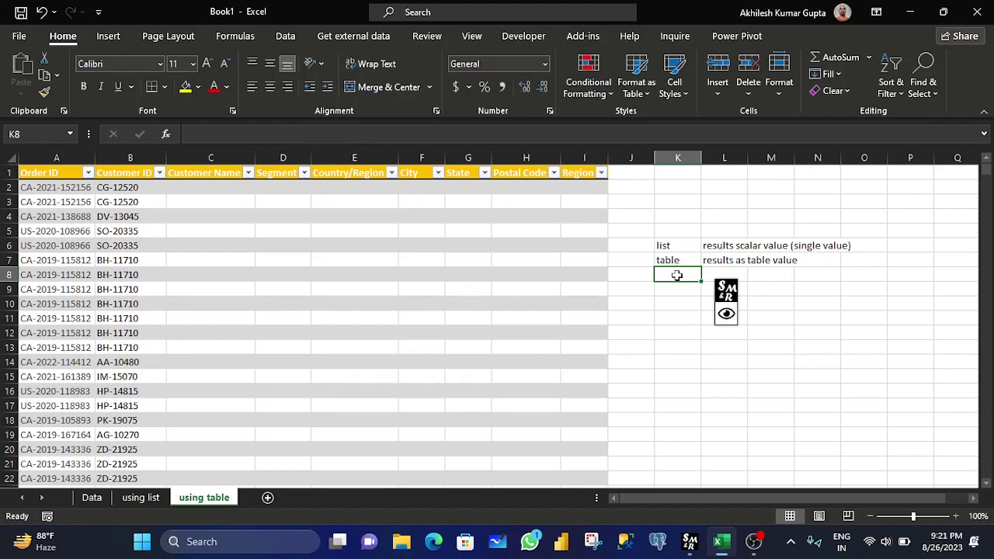
Move 'list' to L5, and 'table' with its 'results as table value' note to O5:O6
left_click(666, 246)
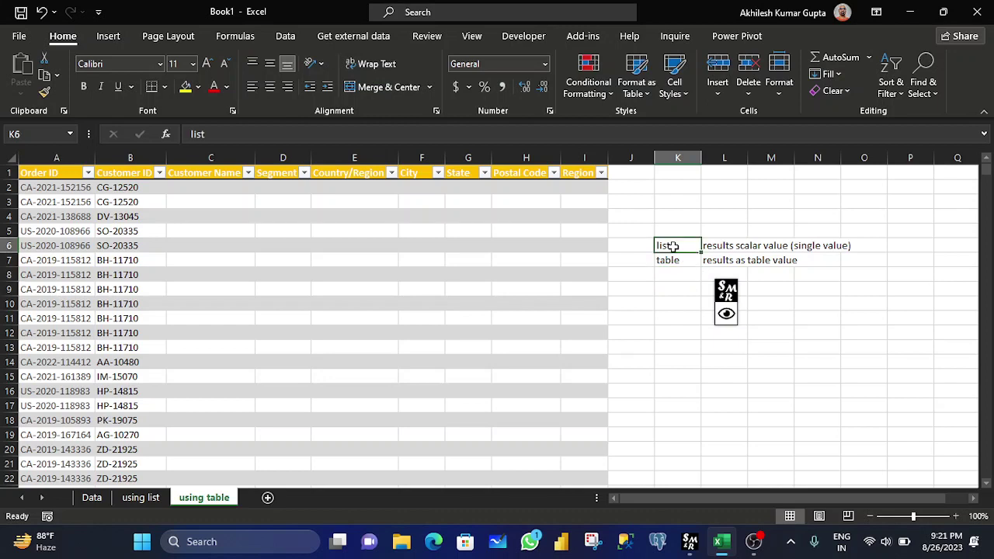
key("ctrl+c")
left_click(725, 228)
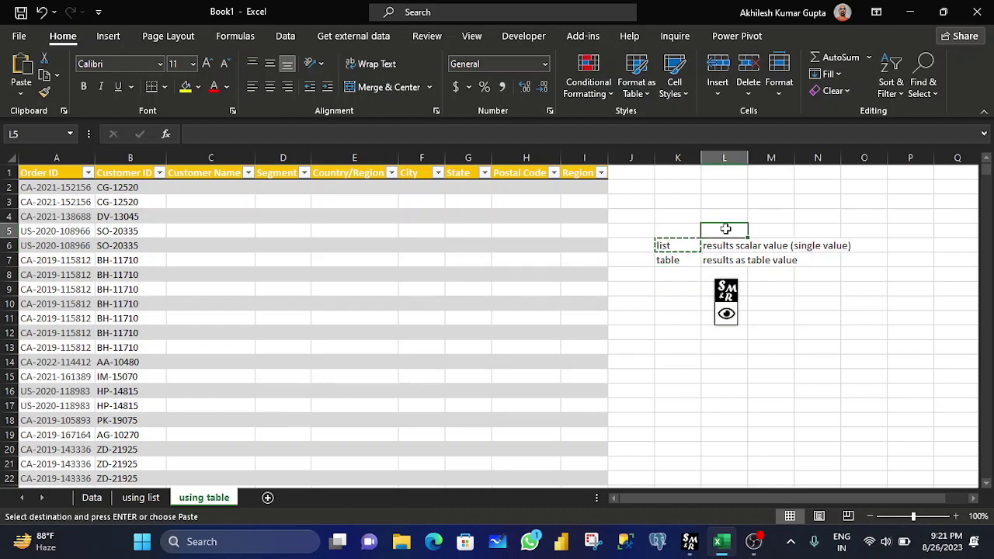
key("ctrl+v")
left_click(660, 260)
key("ctrl+x")
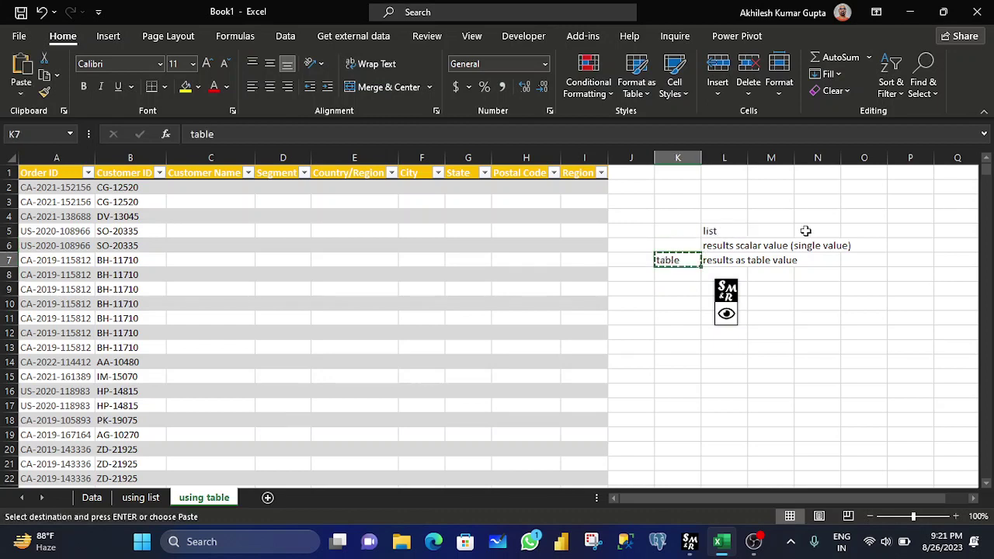
left_click(874, 232)
key("ctrl+v")
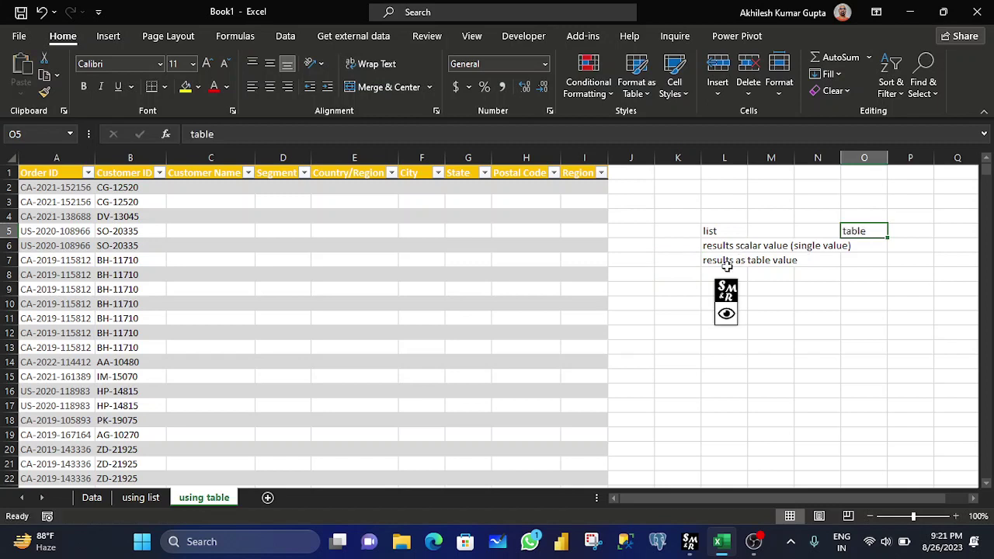
left_click(722, 262)
key("ctrl+x")
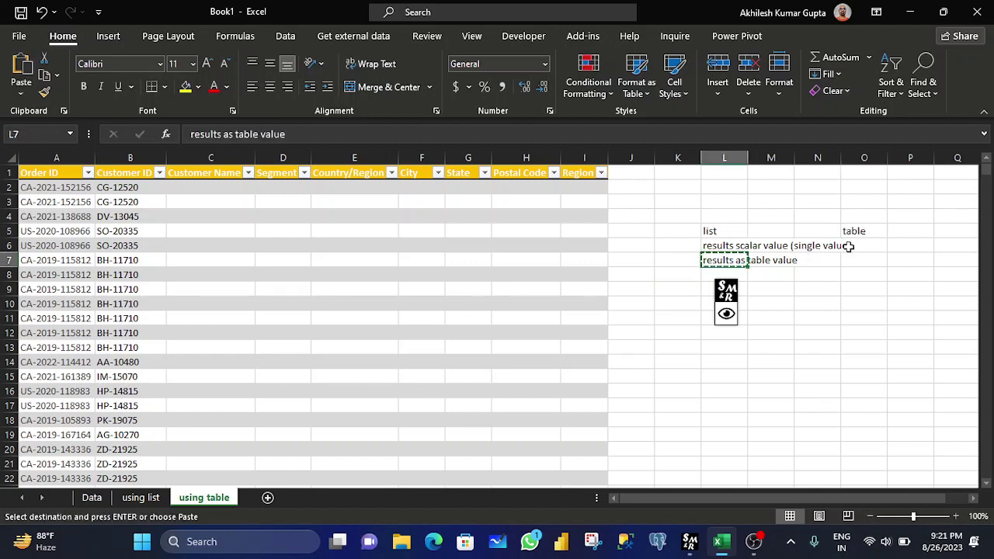
left_click(849, 246)
key("ctrl+v")
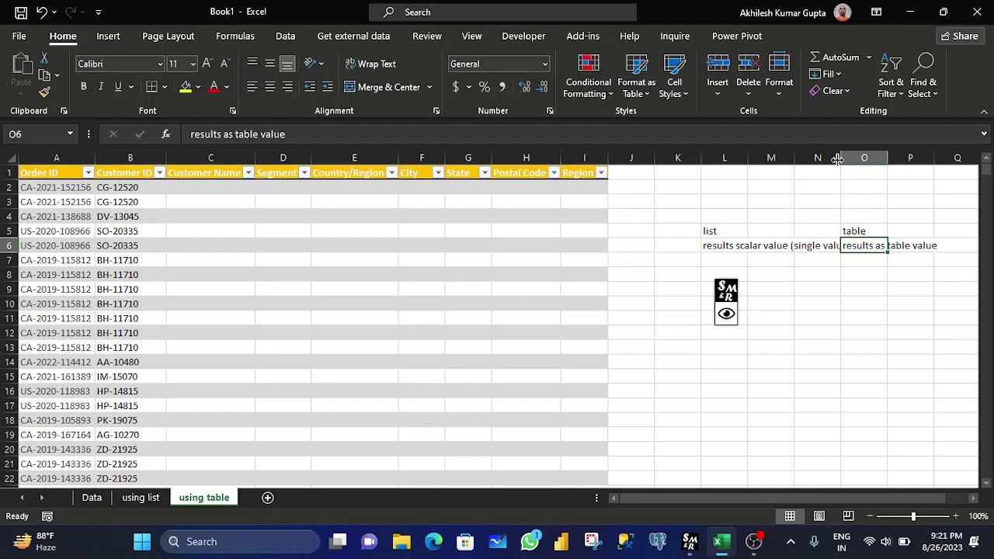
Shift the table notes into M5:M6 and AutoFit columns L, O and M to fit
left_click(833, 159)
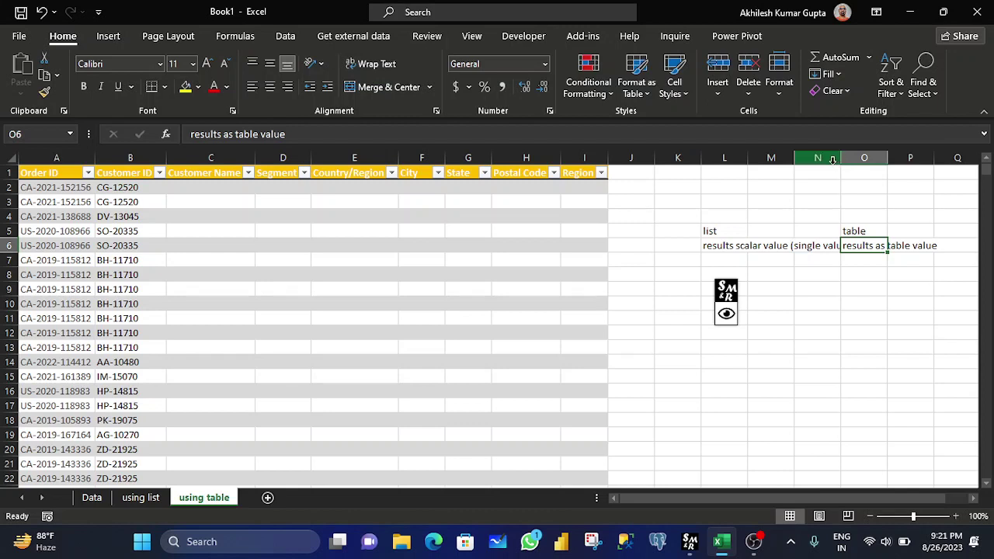
double_click(747, 158)
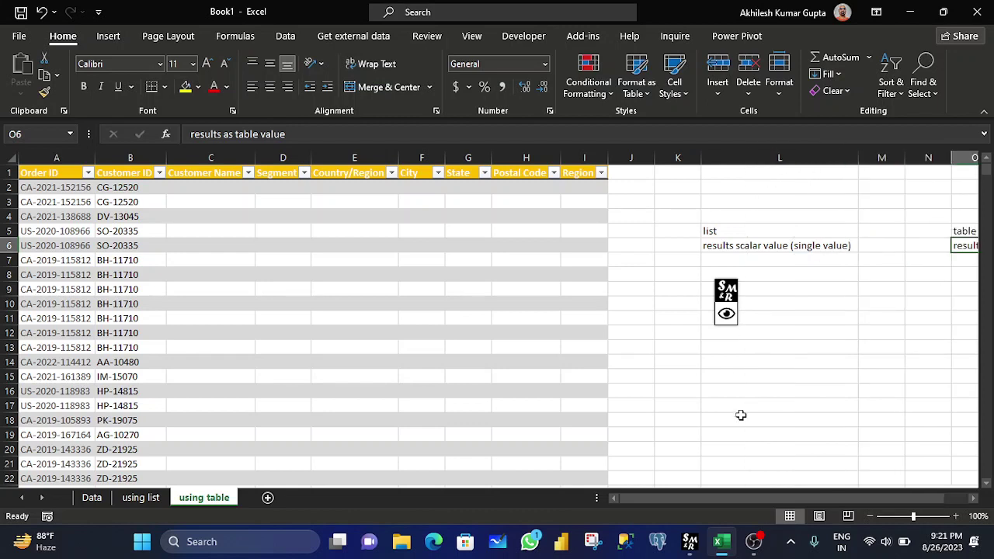
left_click_drag(764, 501, 932, 500)
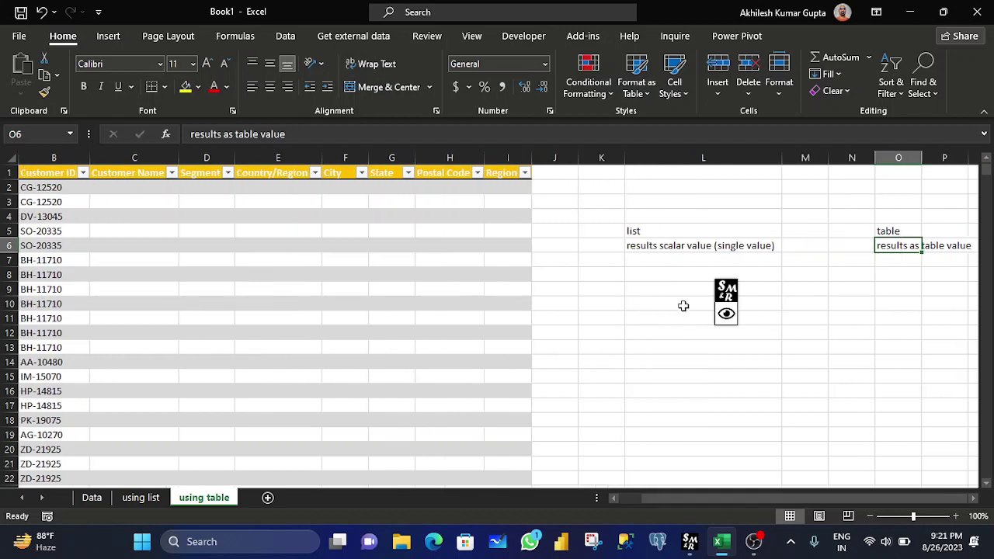
double_click(920, 158)
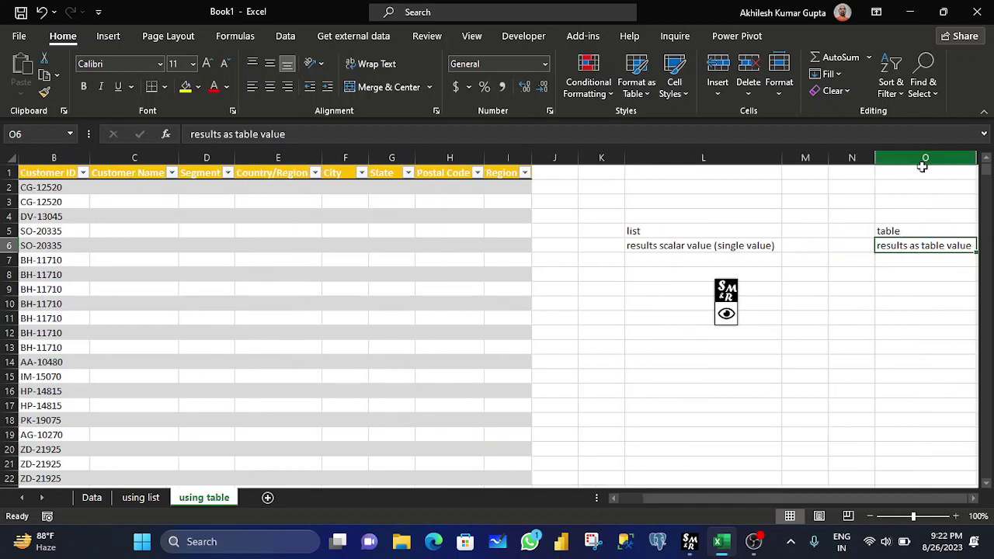
left_click_drag(898, 230, 895, 244)
key("ctrl+c")
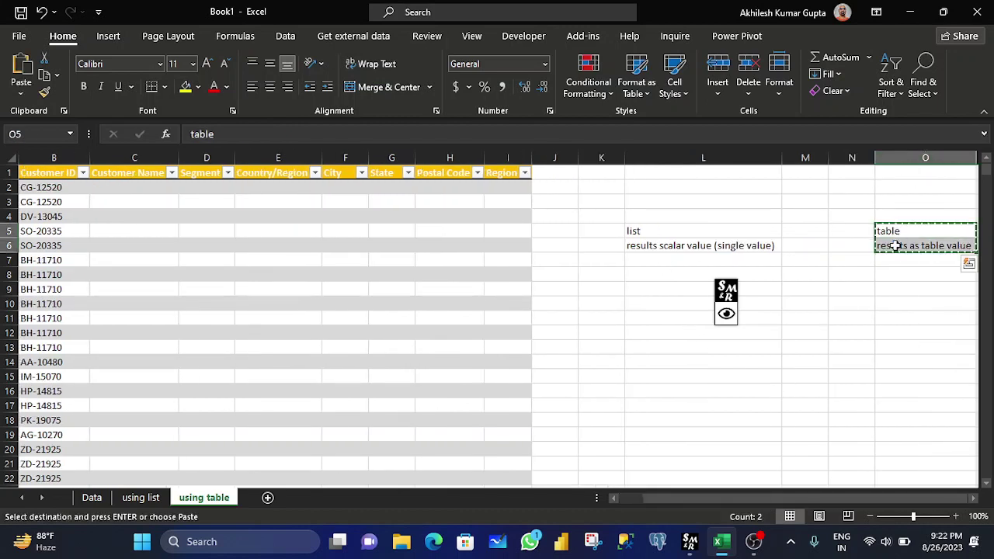
key("Left")
key("Left")
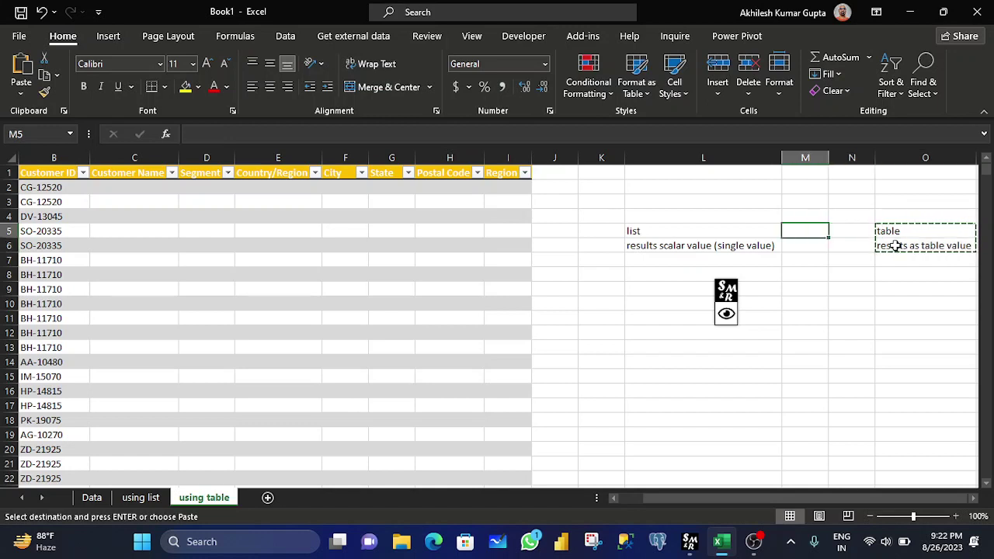
key("ctrl+v")
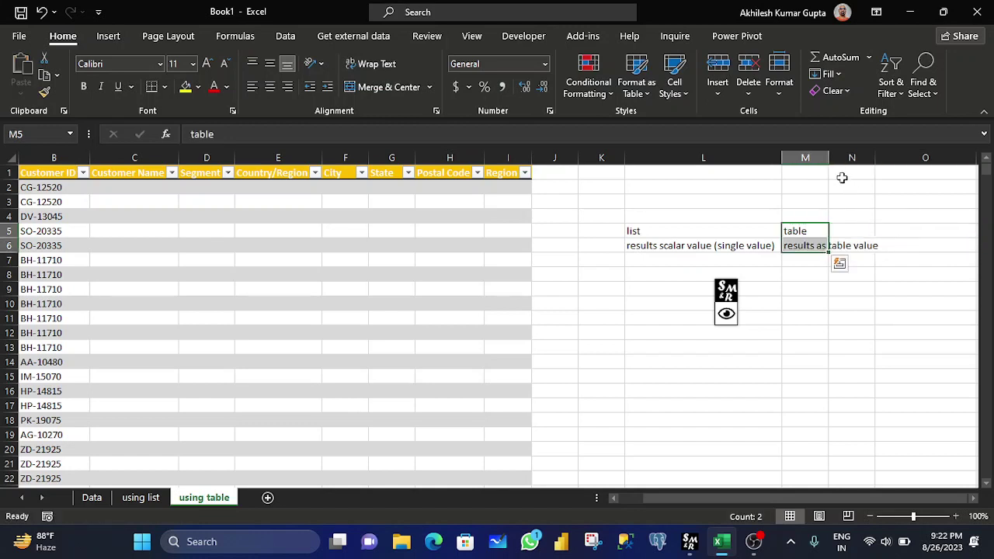
double_click(830, 157)
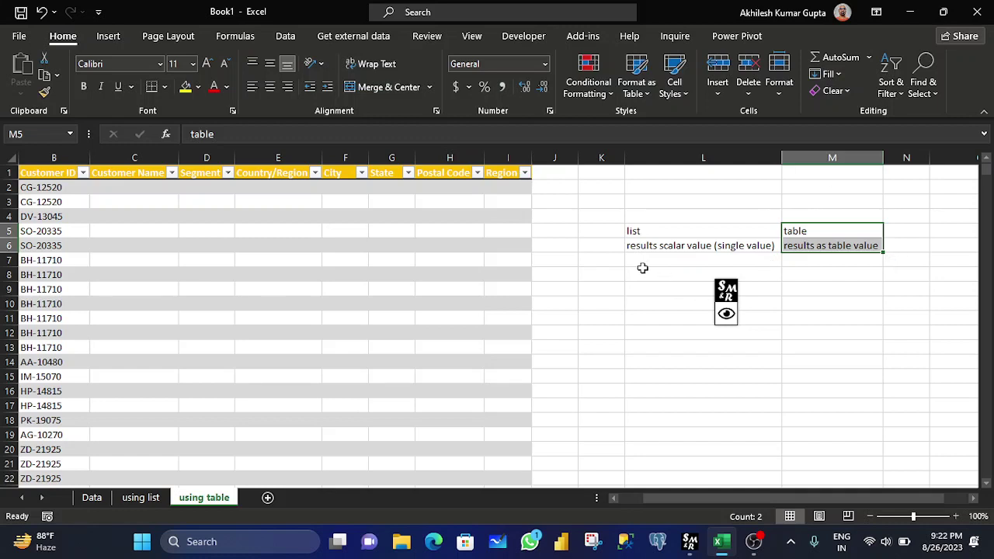
left_click(726, 302)
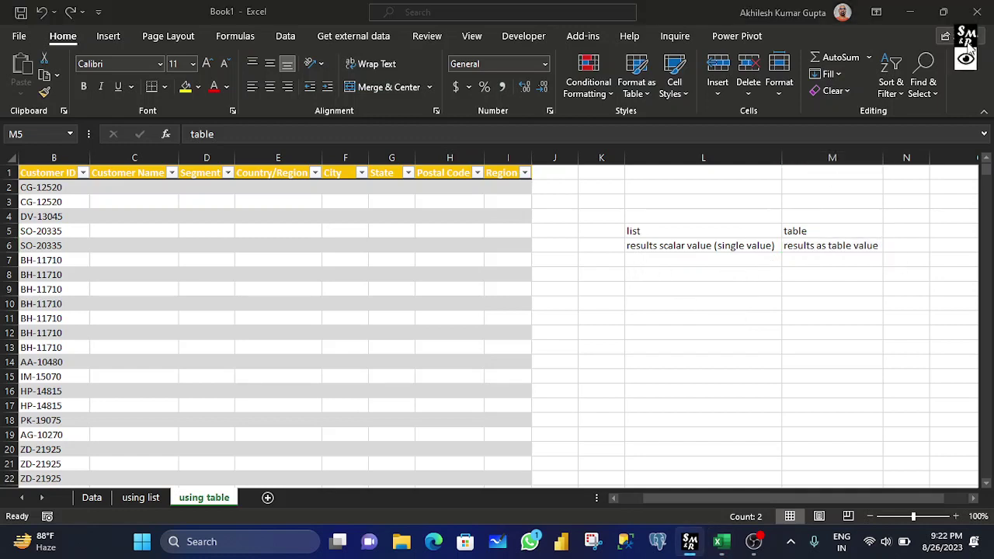
Number rows 1 and 2 in K6:K7, adding 'need to format manually' and 'formatted already' in row 7
left_click(600, 244)
type("1")
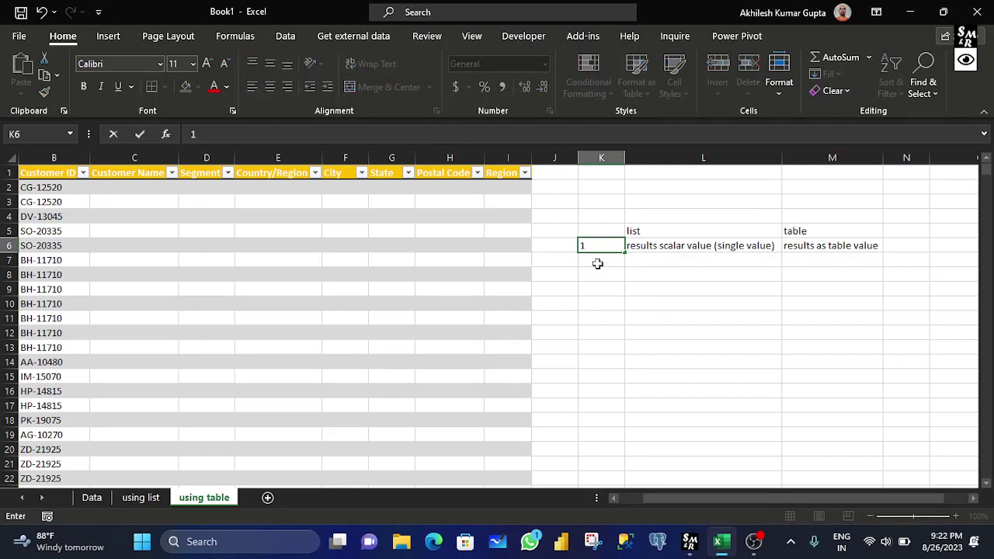
left_click(598, 264)
type("2")
key("Tab")
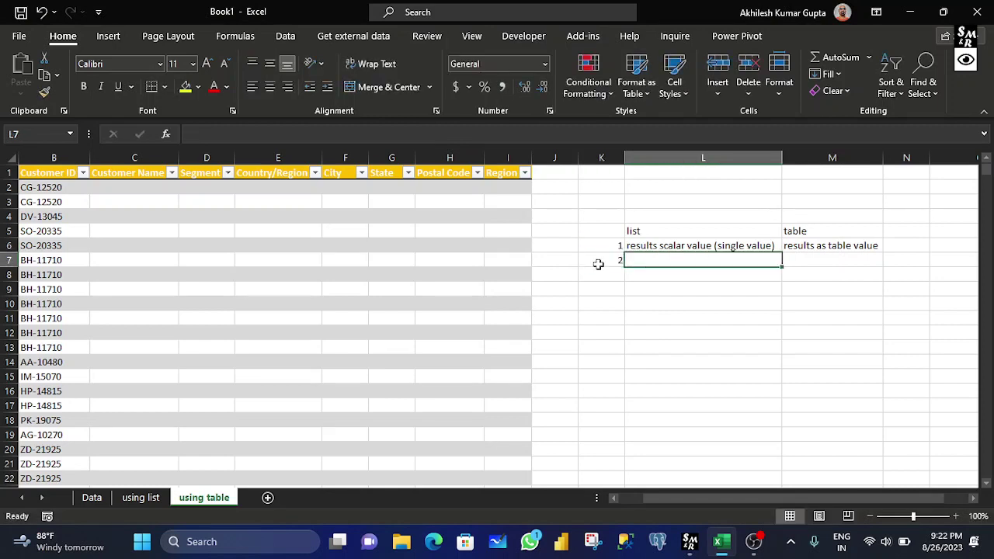
type("n")
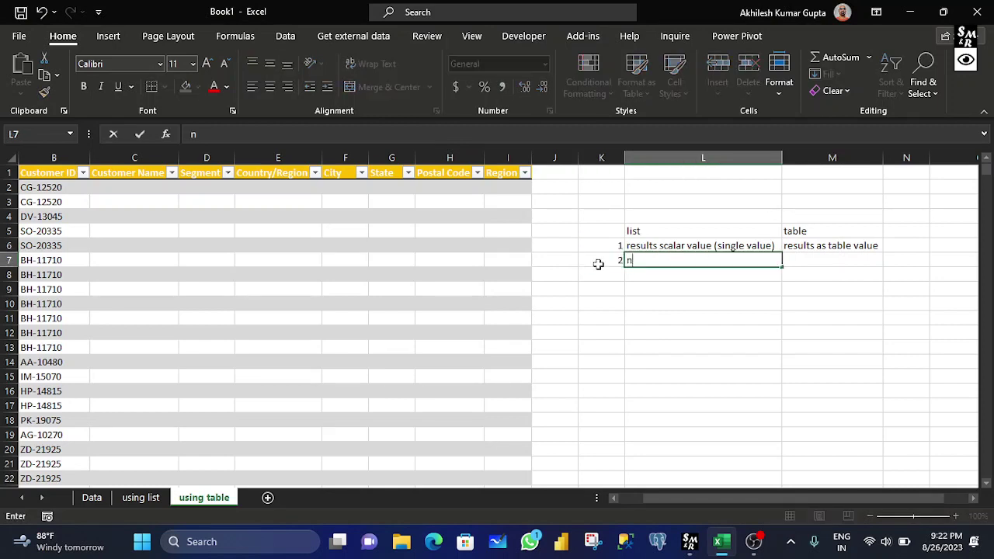
type("eed to form")
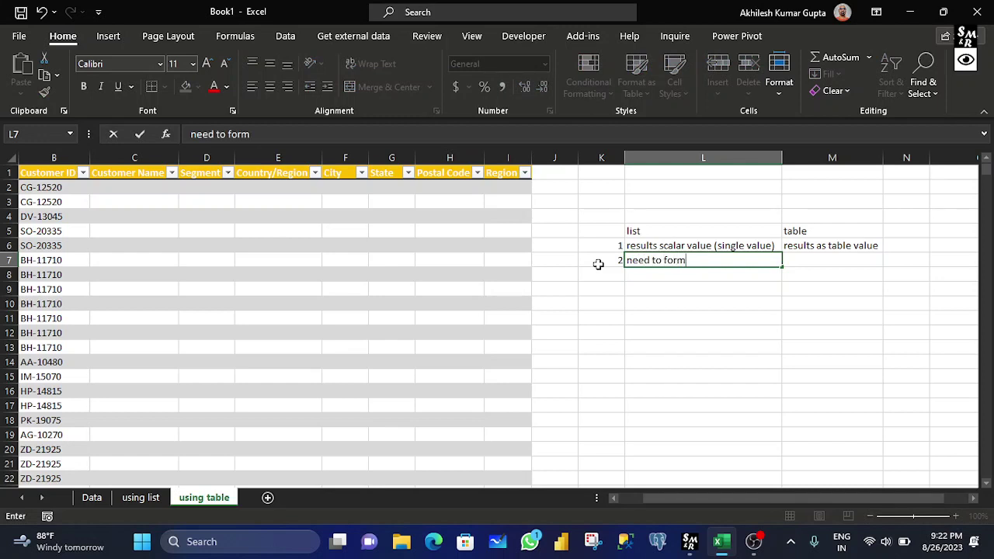
type("at manually")
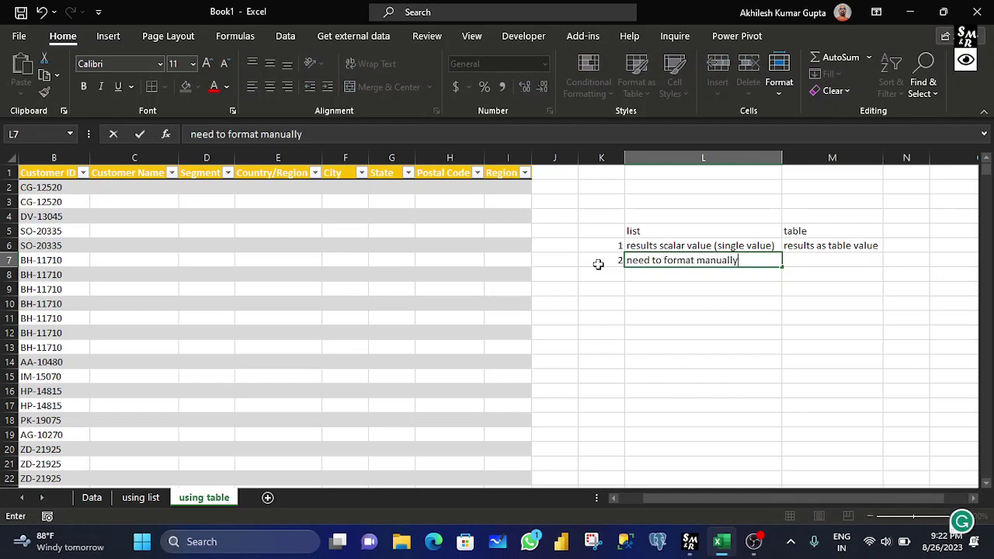
key("Tab")
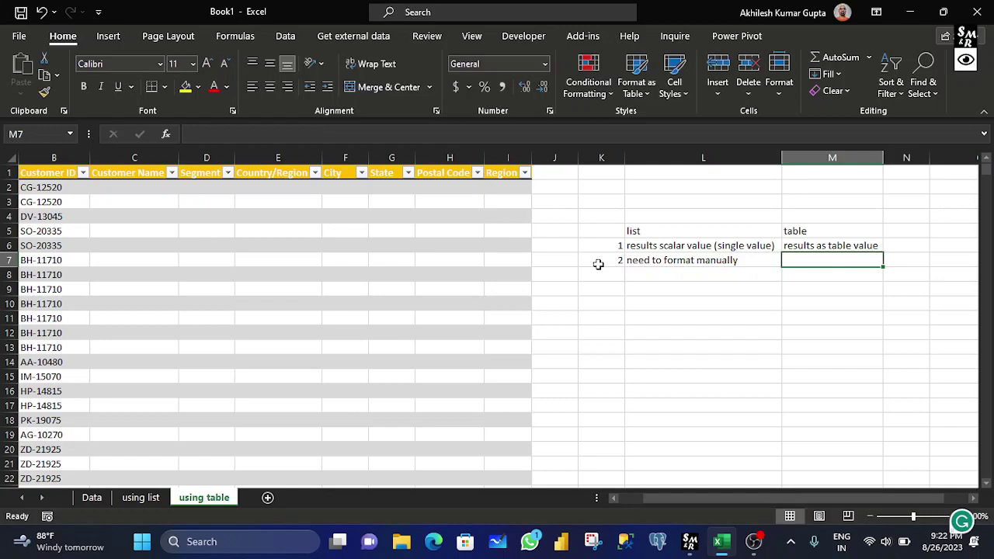
type("format")
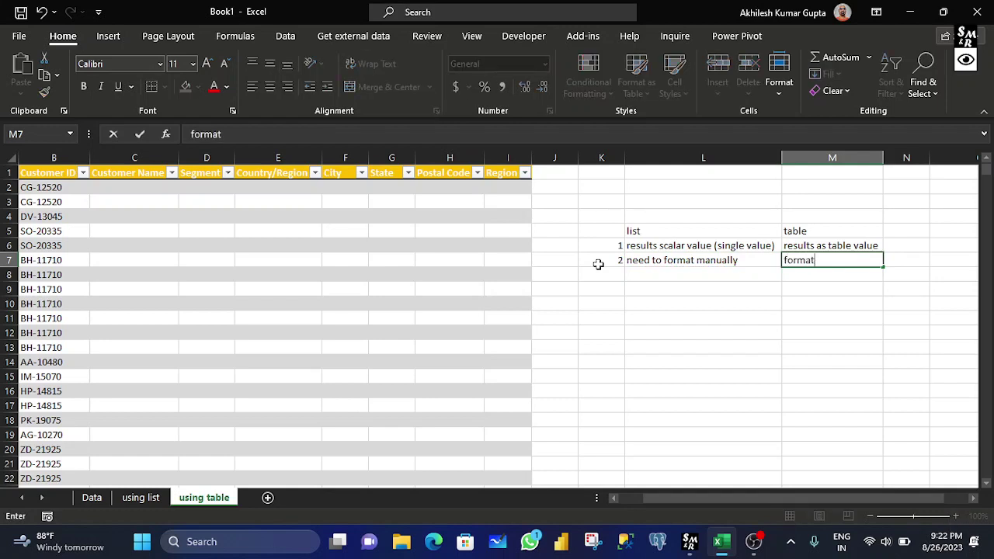
type("ted al")
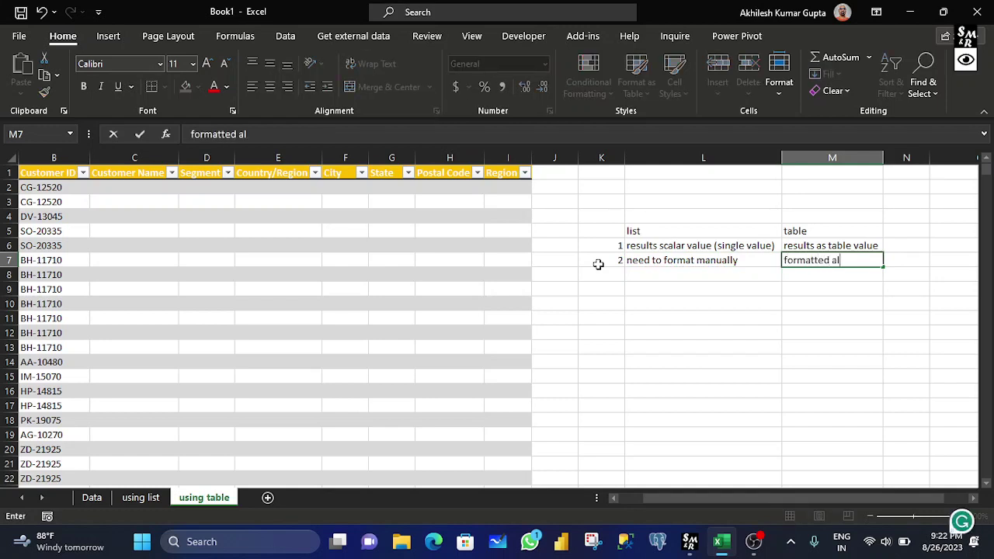
type("ready")
left_click(600, 269)
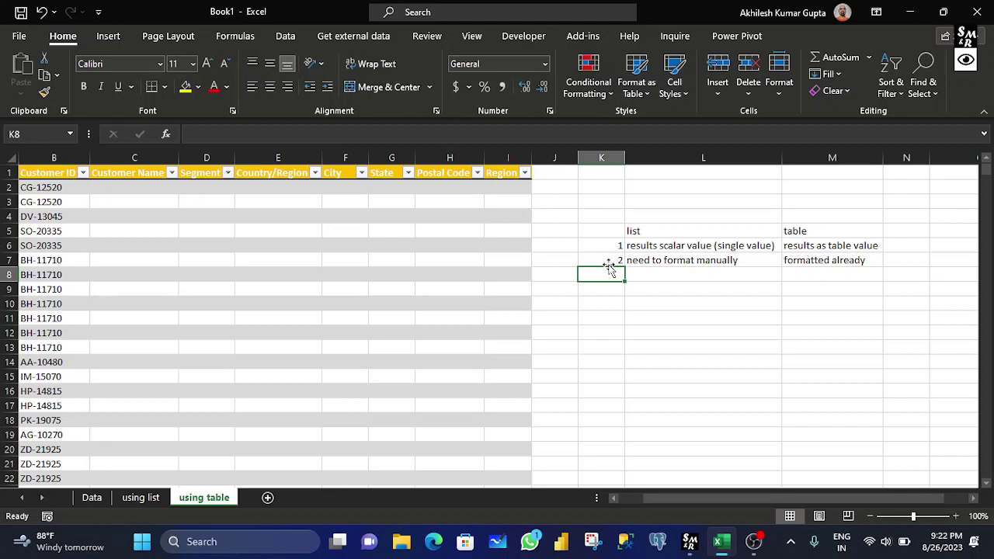
Enter 3 in K8, 'cell based calculation' in L8 and 'table column based calculation' in M8
type("3")
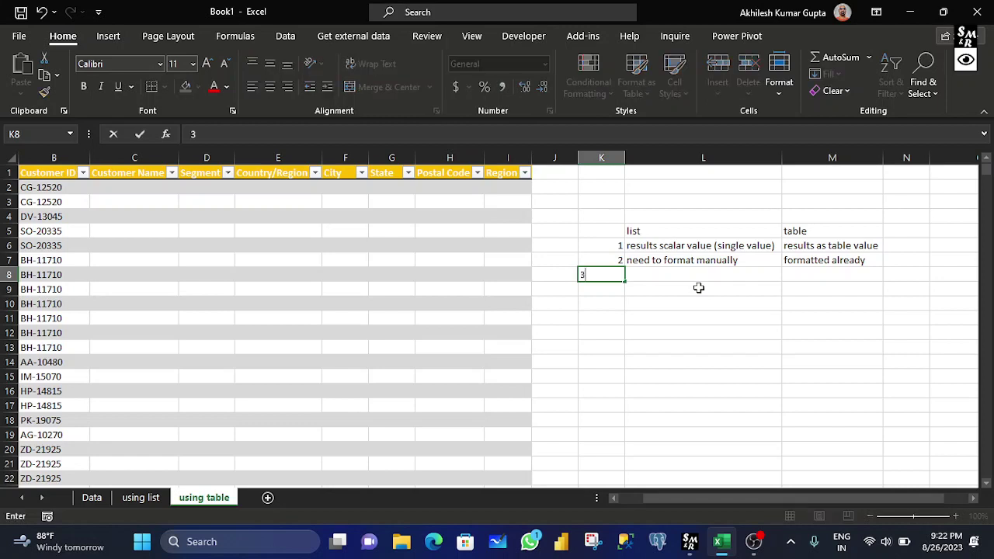
key("Tab")
type("cel")
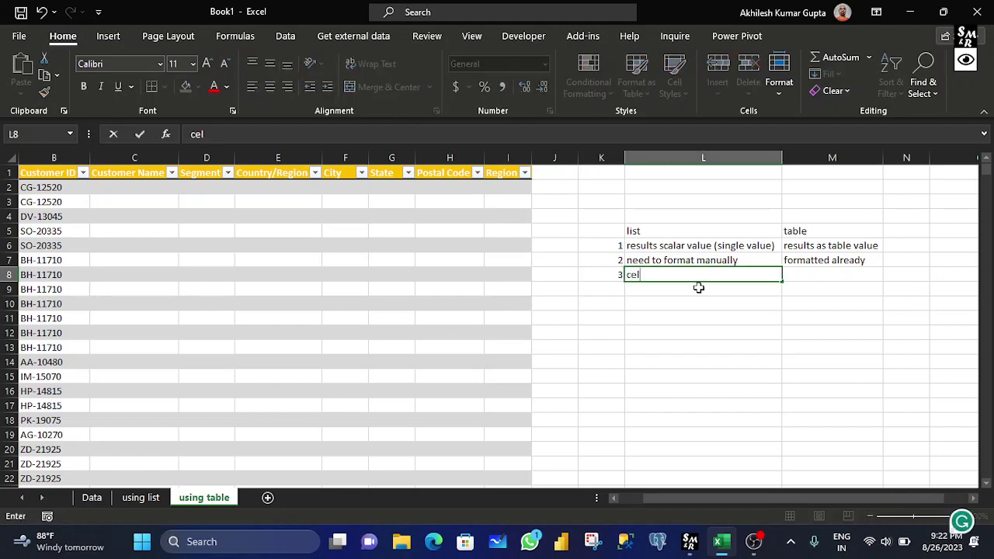
type("l based ")
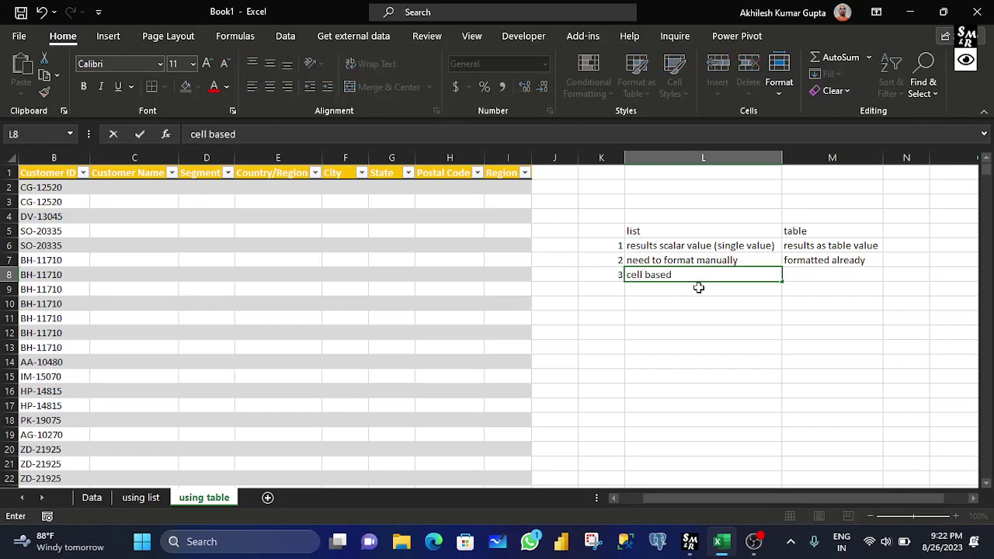
type("calcualti")
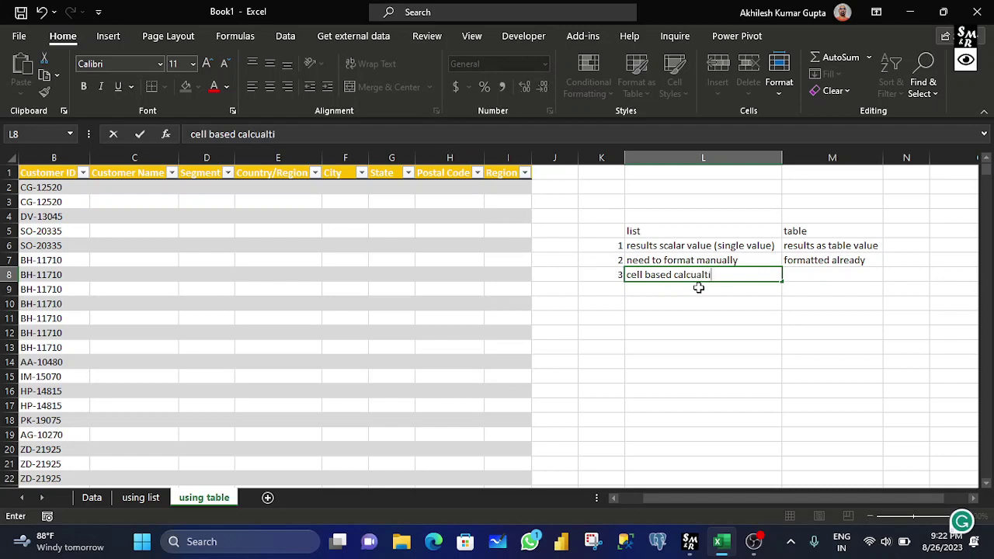
key("BackSpace")
key("BackSpace")
key("BackSpace")
type("lat")
type("ion")
key("Tab")
type("table")
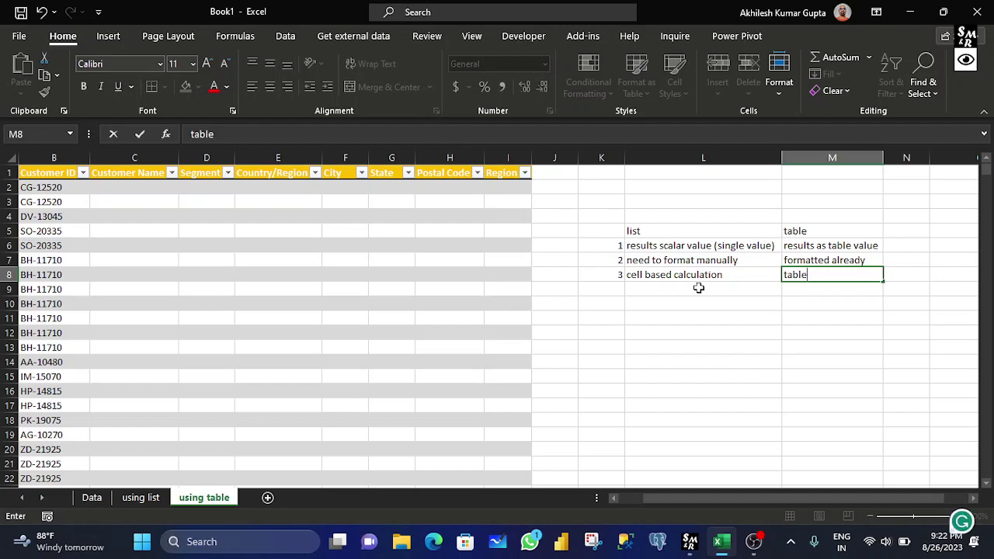
type(" column")
type(" based ca")
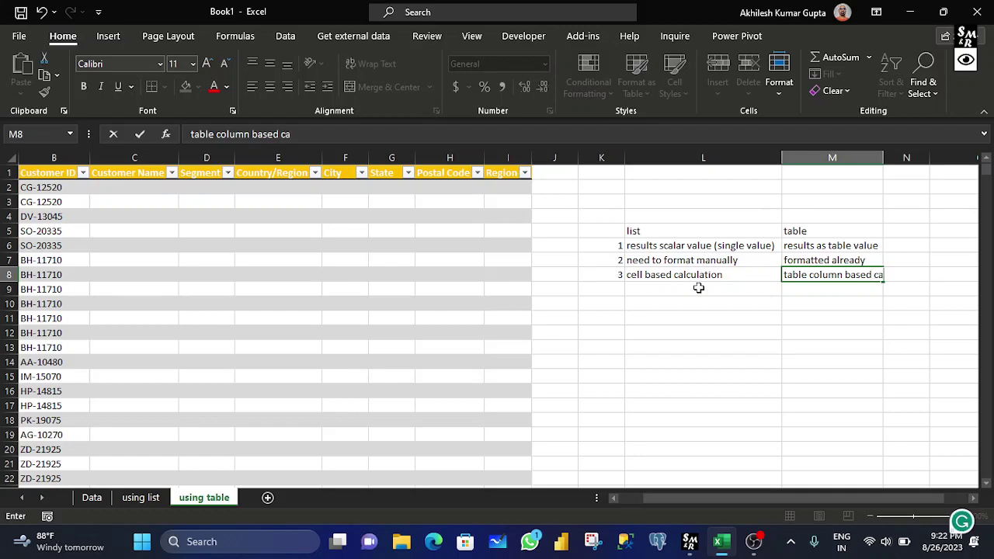
type("lculation")
key("Return")
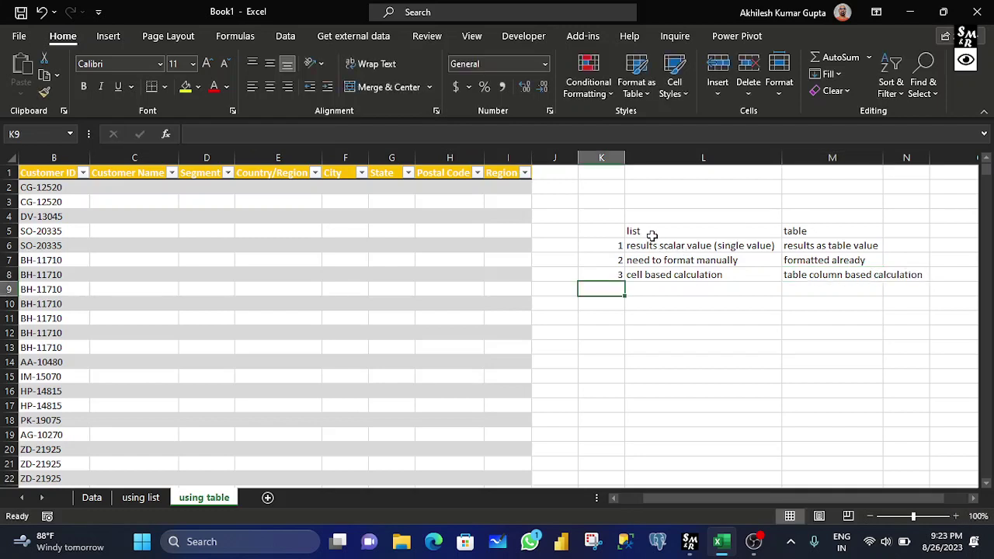